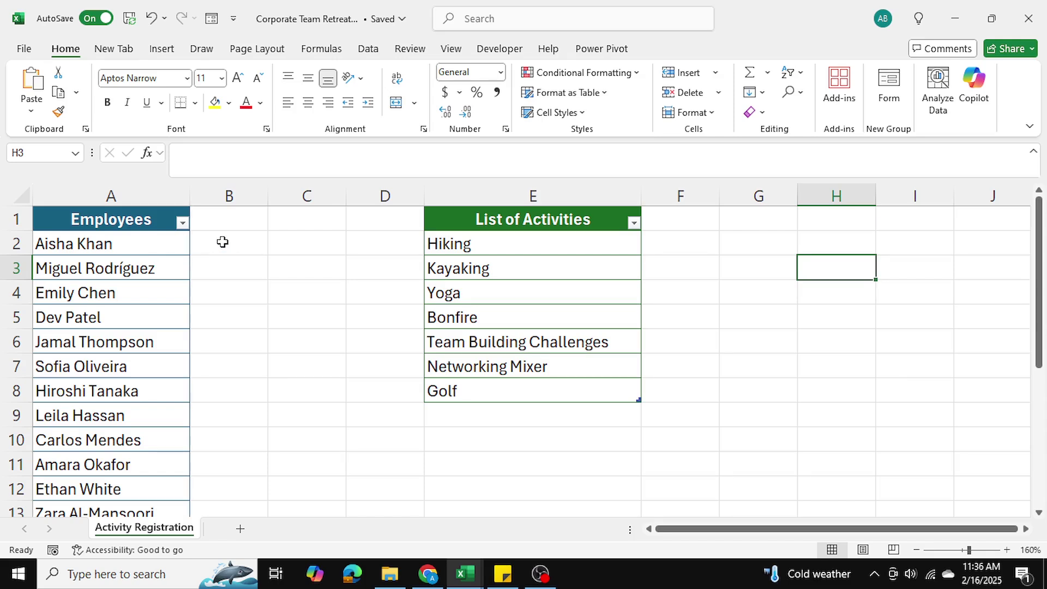
# Try out selections in column B and the activities list, ending on cell B2
pyautogui.click(222, 241)
pyautogui.click(241, 263)
pyautogui.click(232, 309)
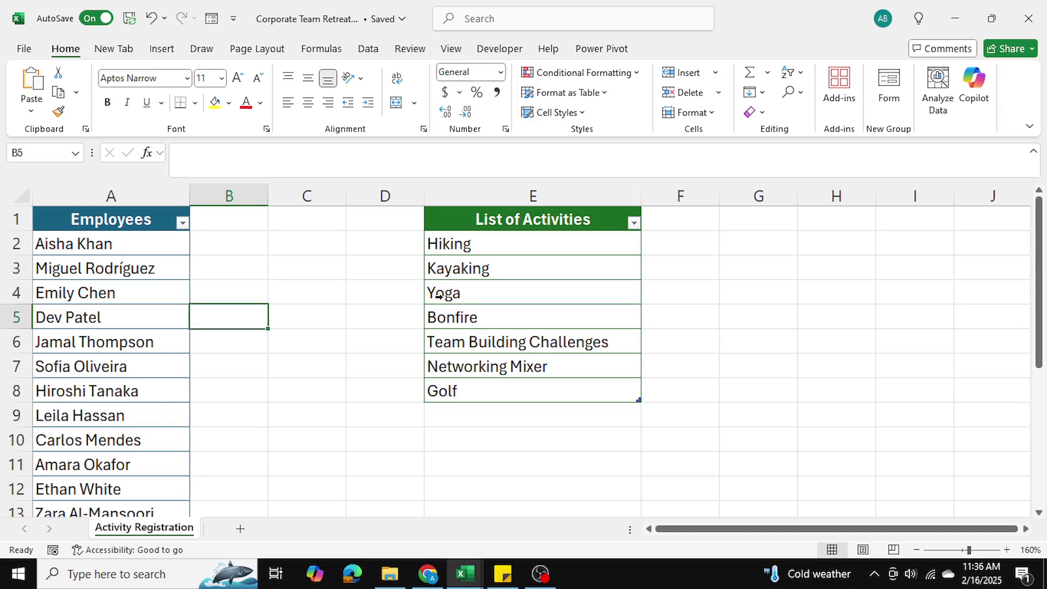
pyautogui.moveTo(464, 245); pyautogui.dragTo(452, 396)
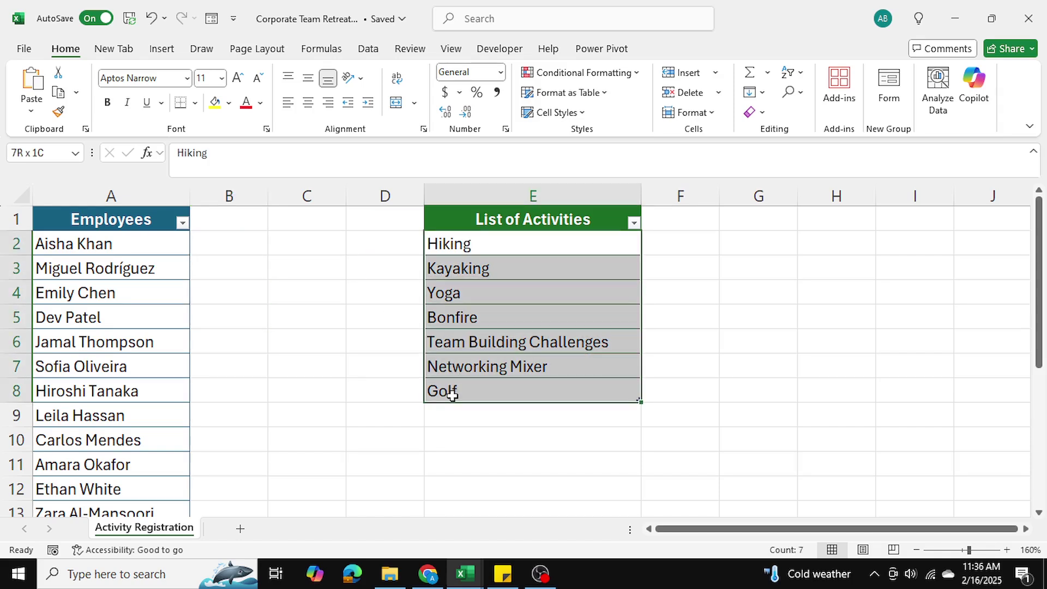
pyautogui.click(232, 246)
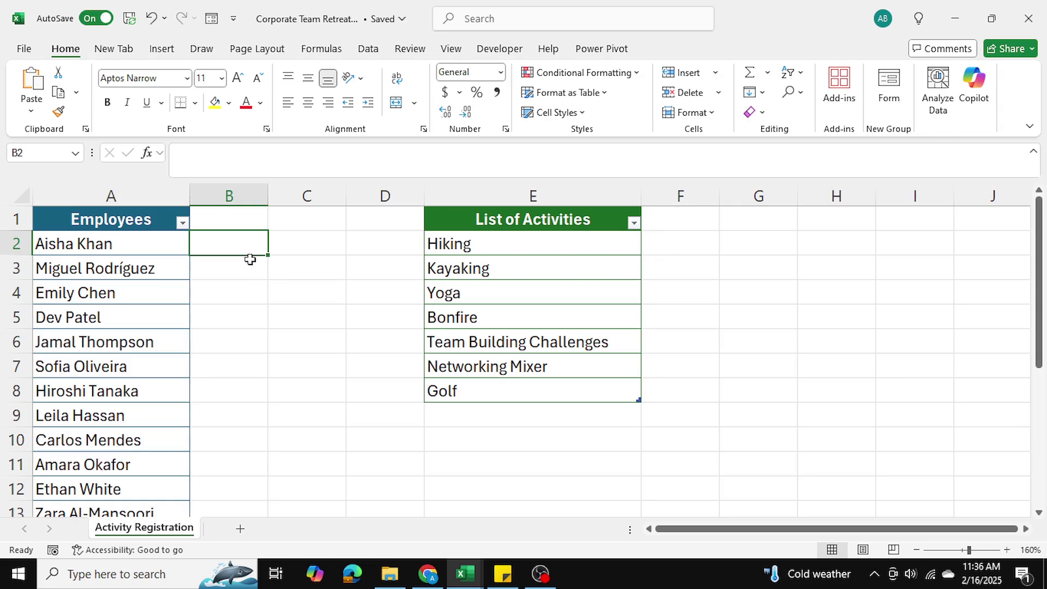
pyautogui.moveTo(248, 240); pyautogui.dragTo(222, 491)
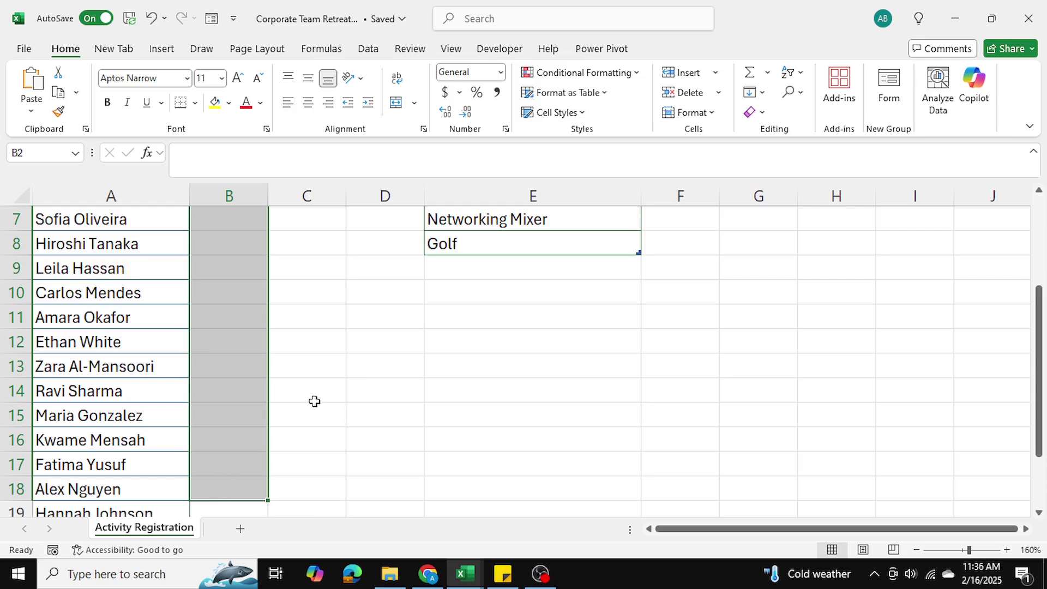
pyautogui.scroll(2, 322, 339)
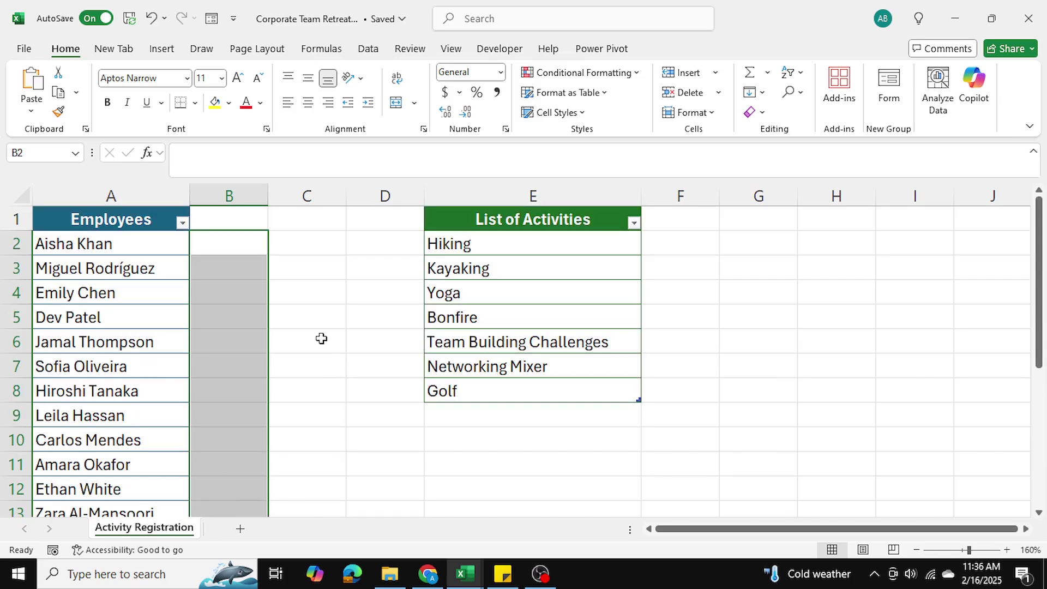
pyautogui.click(243, 245)
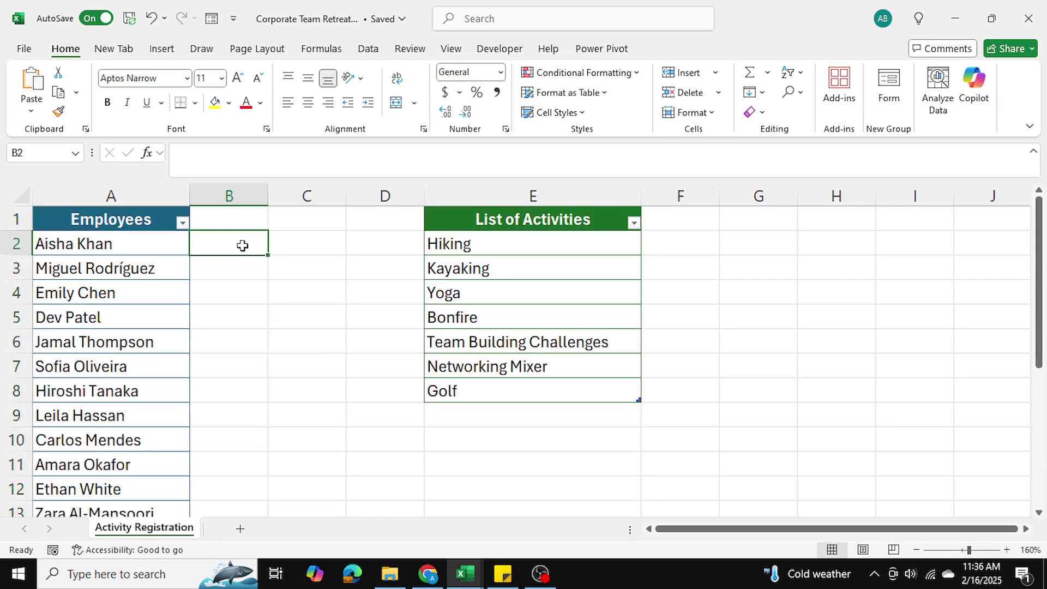
# Show the Data commands and reselect B2 after highlighting the activities Hiking to Golf
pyautogui.hotkey('alt', 'a')
pyautogui.click(262, 291)
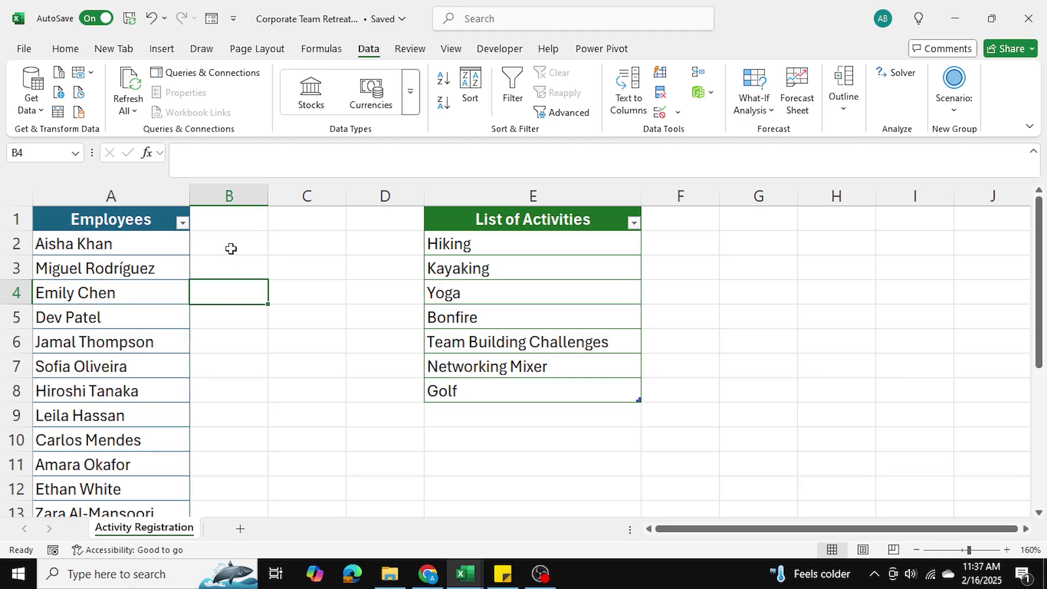
pyautogui.click(230, 248)
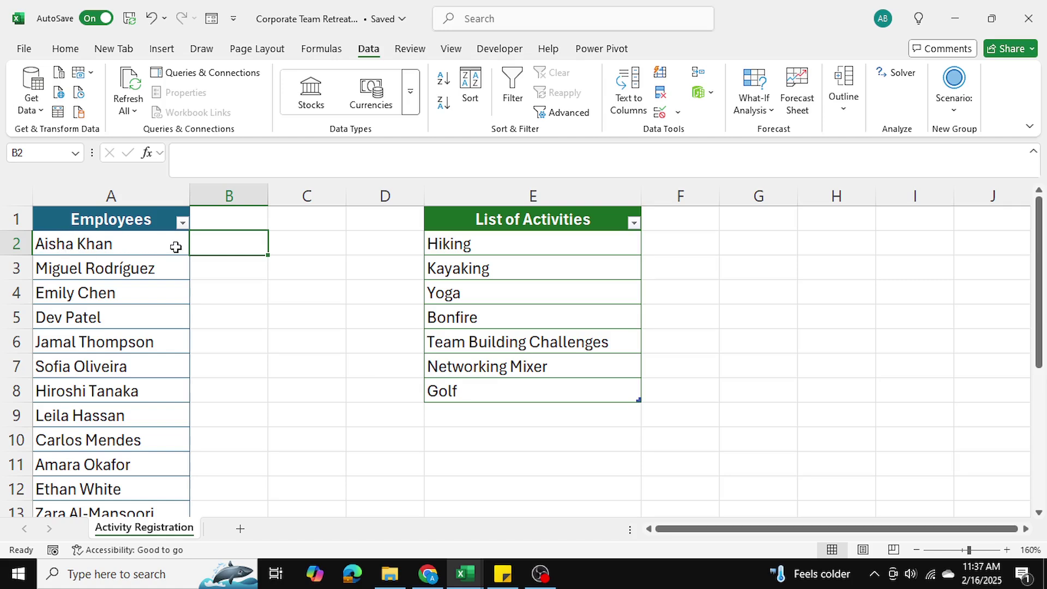
pyautogui.moveTo(466, 244); pyautogui.dragTo(452, 393)
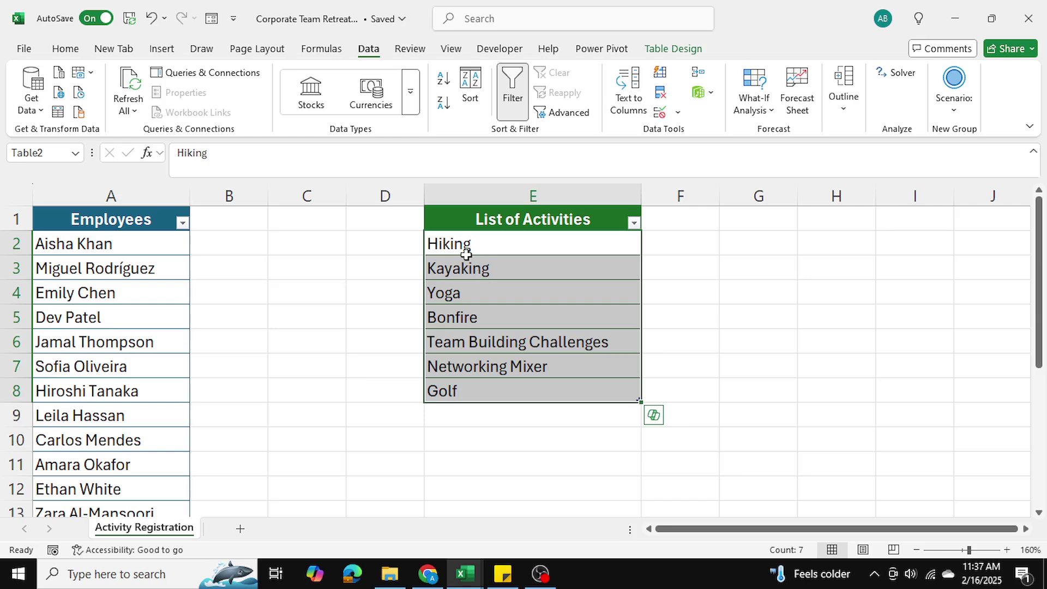
pyautogui.click(228, 241)
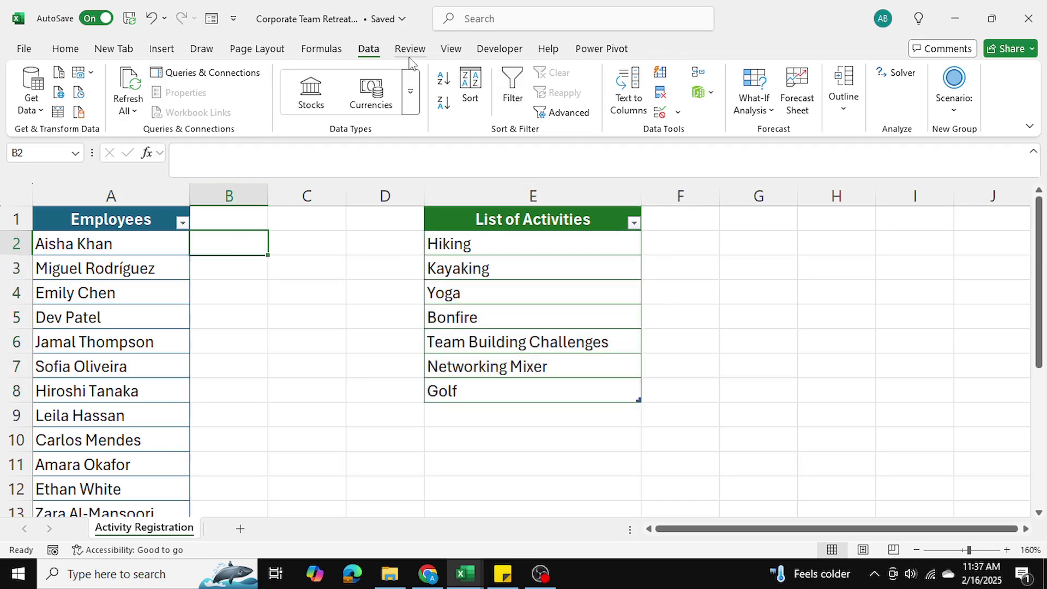
# Give B2 a List validation rule sourced from E2 down to the end of column E
pyautogui.click(661, 113)
pyautogui.click(507, 282)
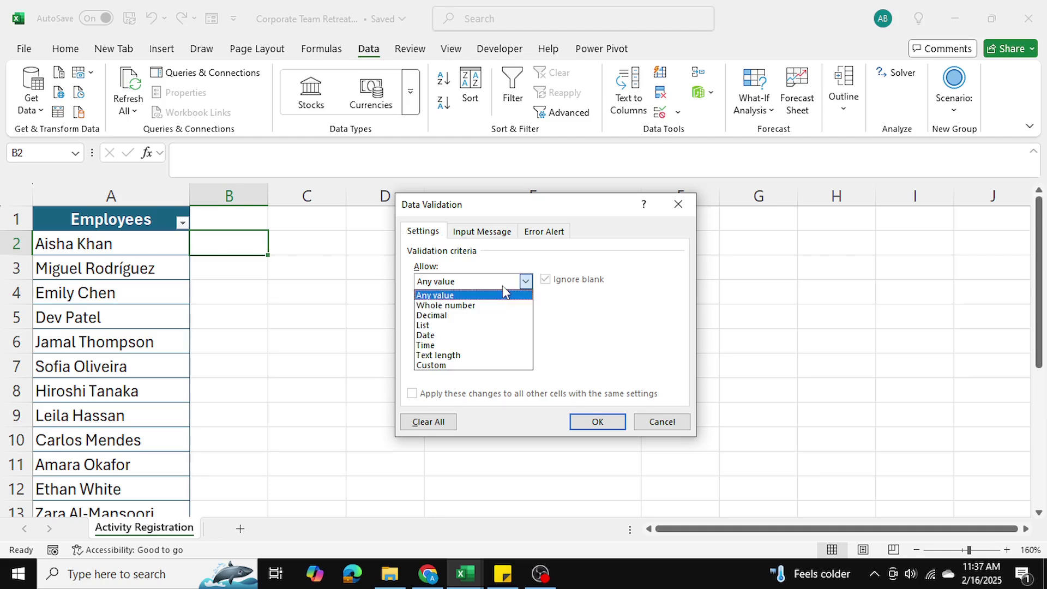
pyautogui.click(426, 325)
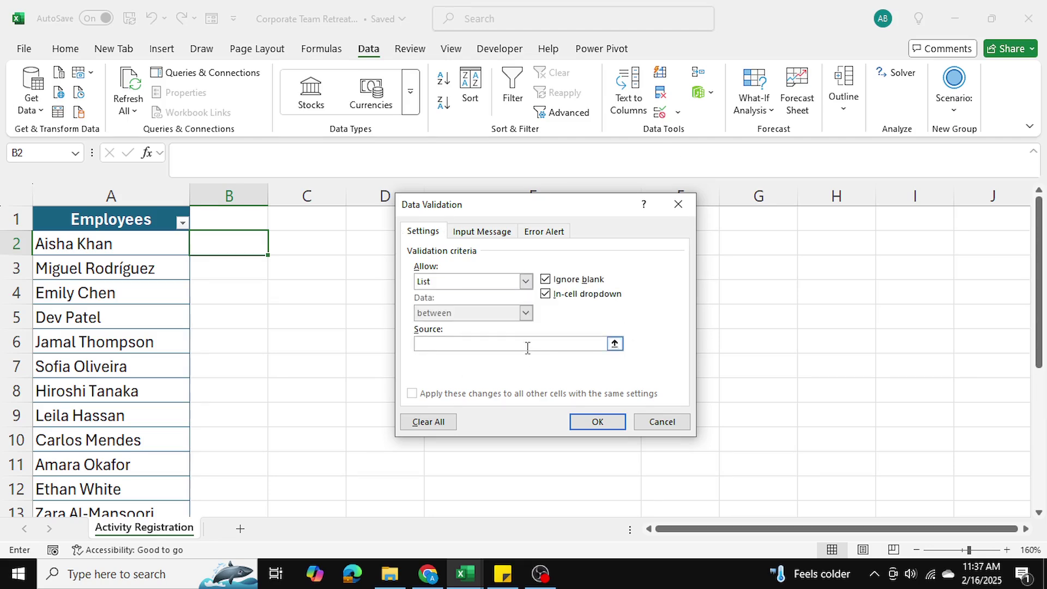
pyautogui.moveTo(564, 212); pyautogui.dragTo(913, 215)
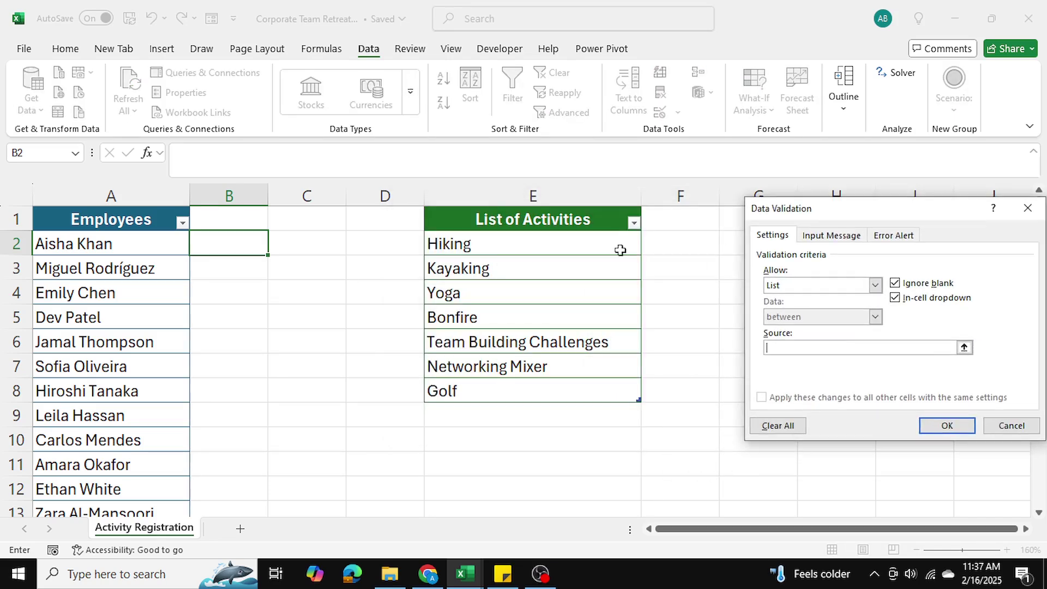
pyautogui.click(498, 245)
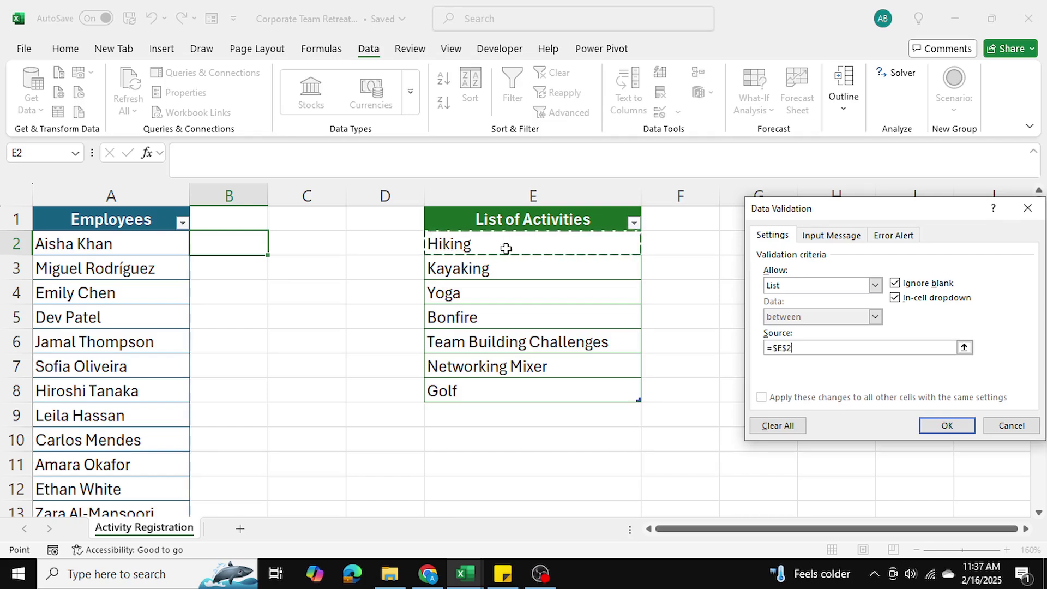
pyautogui.hotkey('ctrl', 'shift', 'Down')
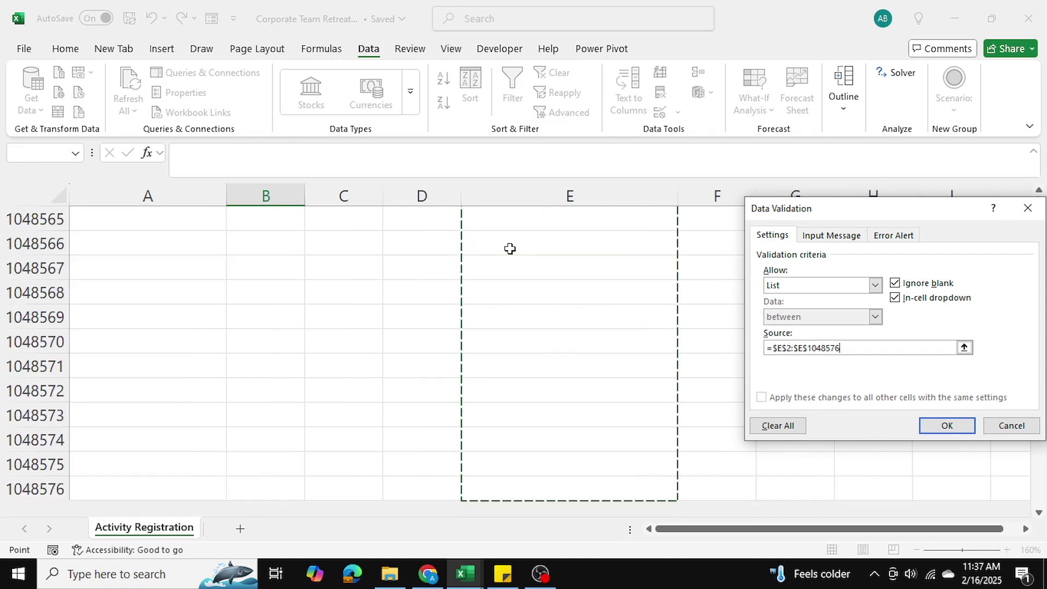
pyautogui.click(957, 427)
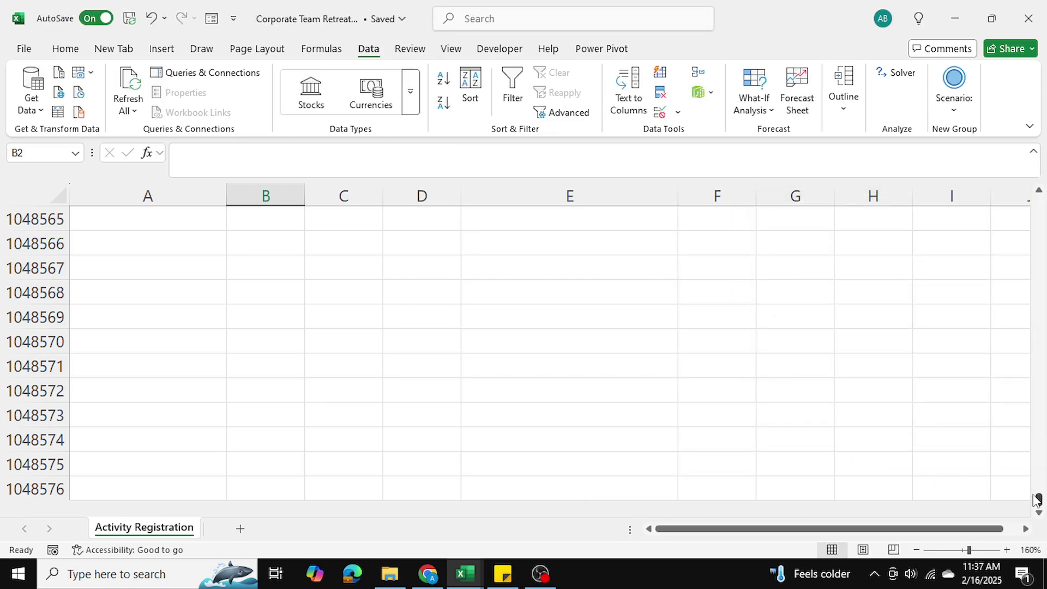
# Pick Yoga from B2's dropdown, replacing an initial Networking Mixer choice
pyautogui.hotkey('ctrl', 'Home')
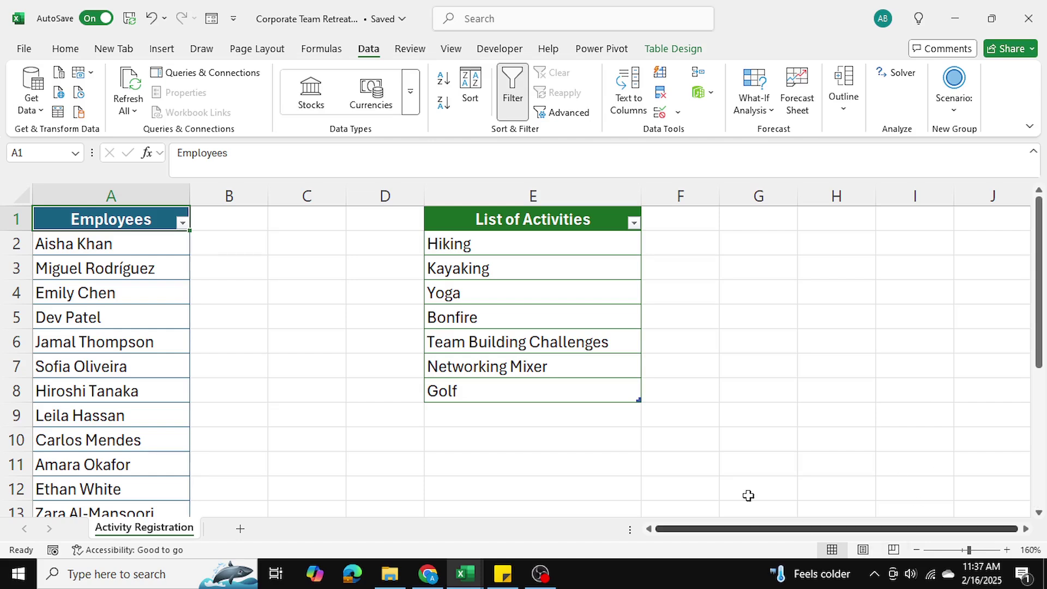
pyautogui.click(245, 244)
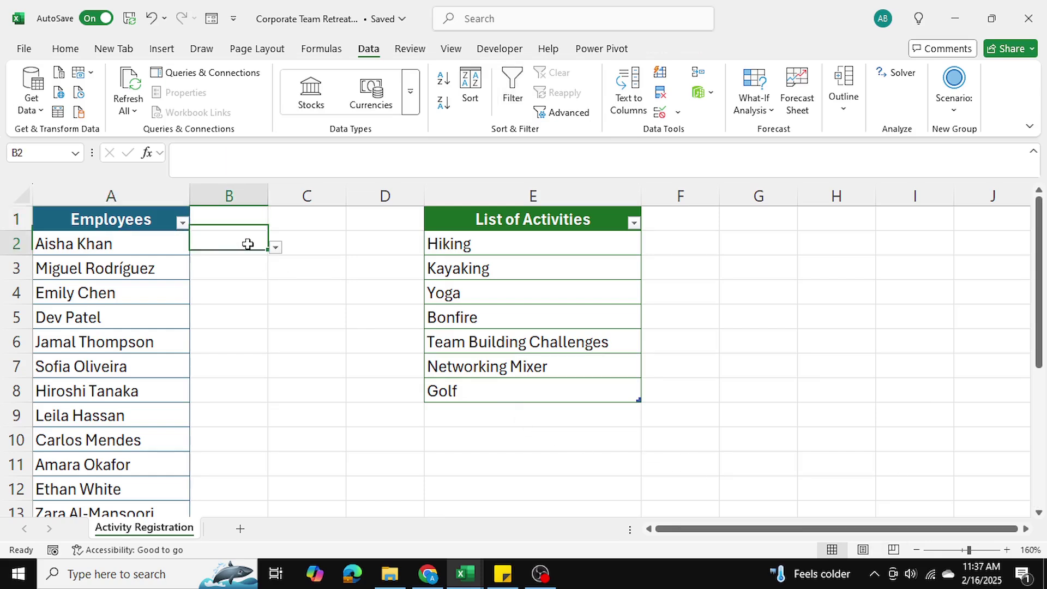
pyautogui.click(276, 248)
pyautogui.click(241, 328)
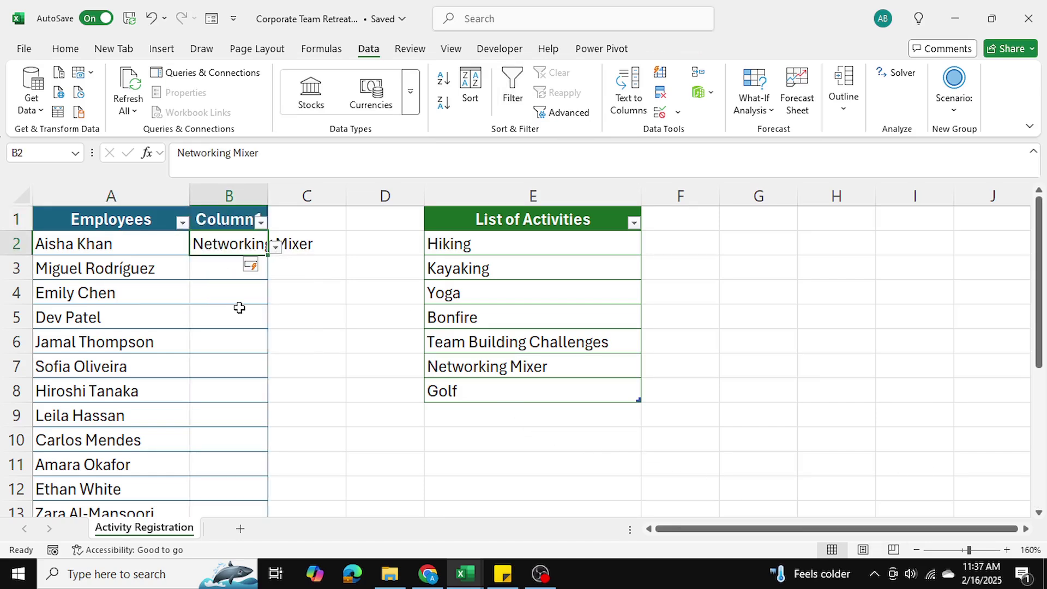
pyautogui.click(275, 247)
pyautogui.click(256, 289)
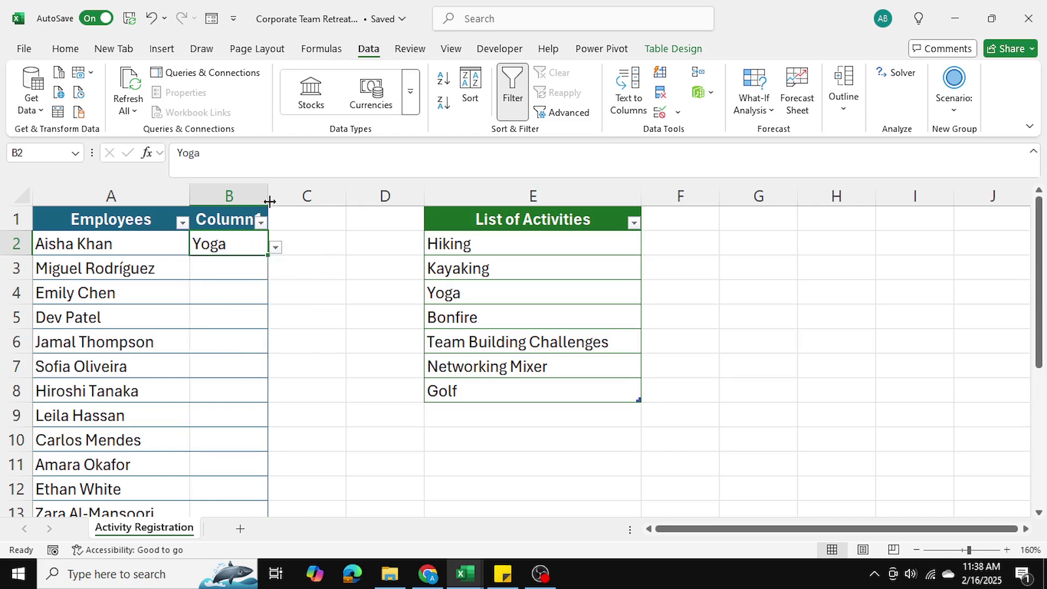
# Widen column B and give it the header Activities
pyautogui.moveTo(268, 197); pyautogui.dragTo(294, 196)
pyautogui.click(235, 221)
pyautogui.write('A')
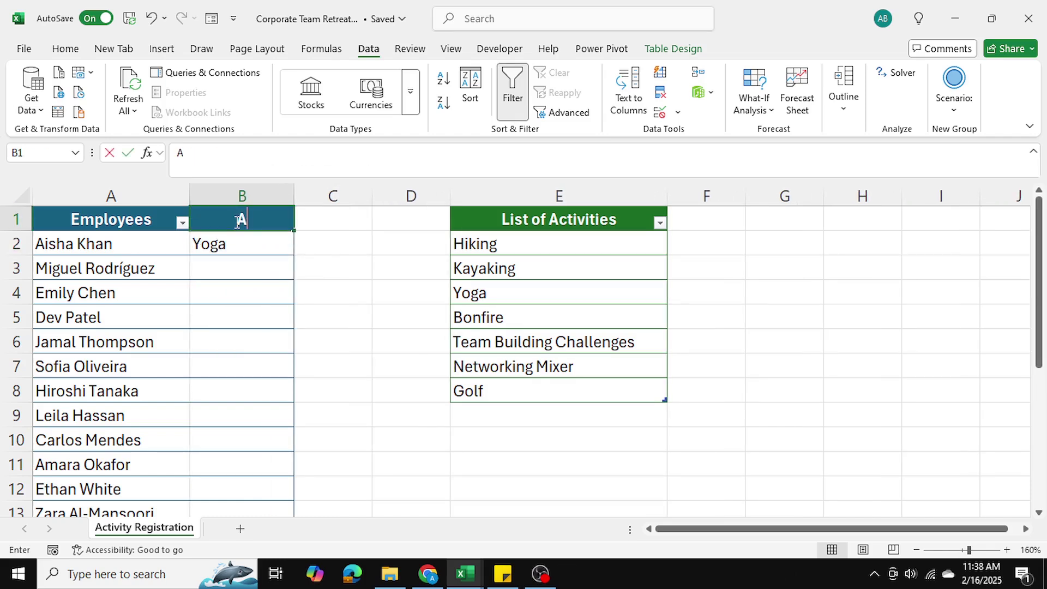
pyautogui.write('ctivities')
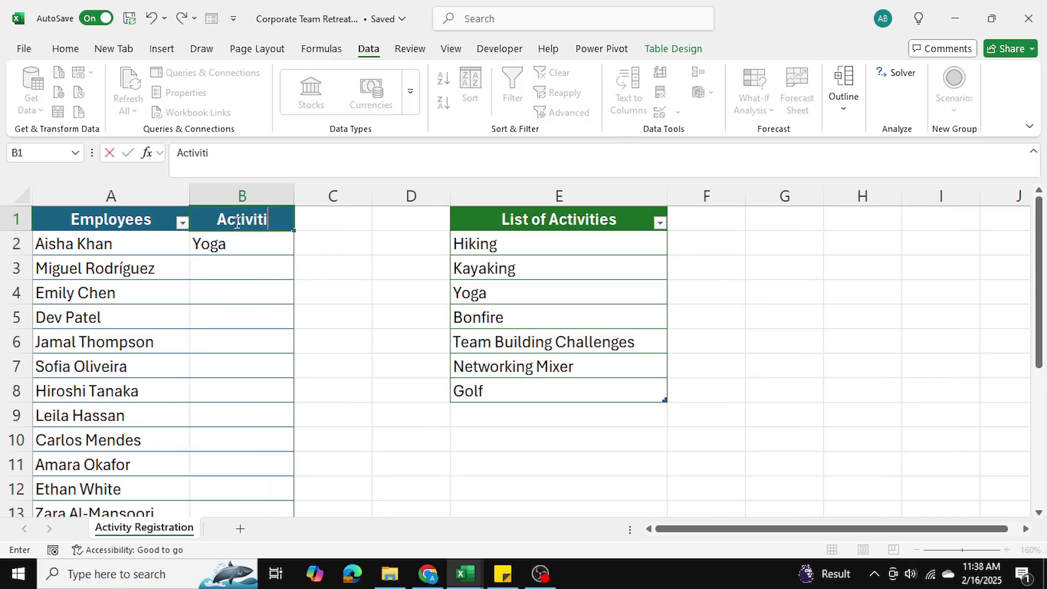
pyautogui.press('Return')
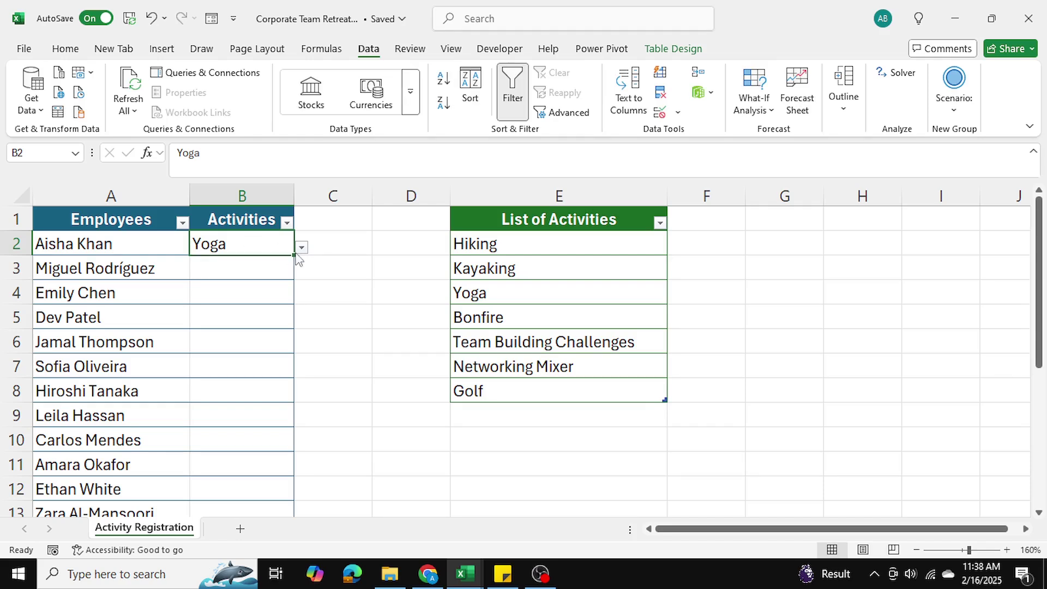
# Enter Baseball in E9, below Golf in the activities list
pyautogui.click(486, 414)
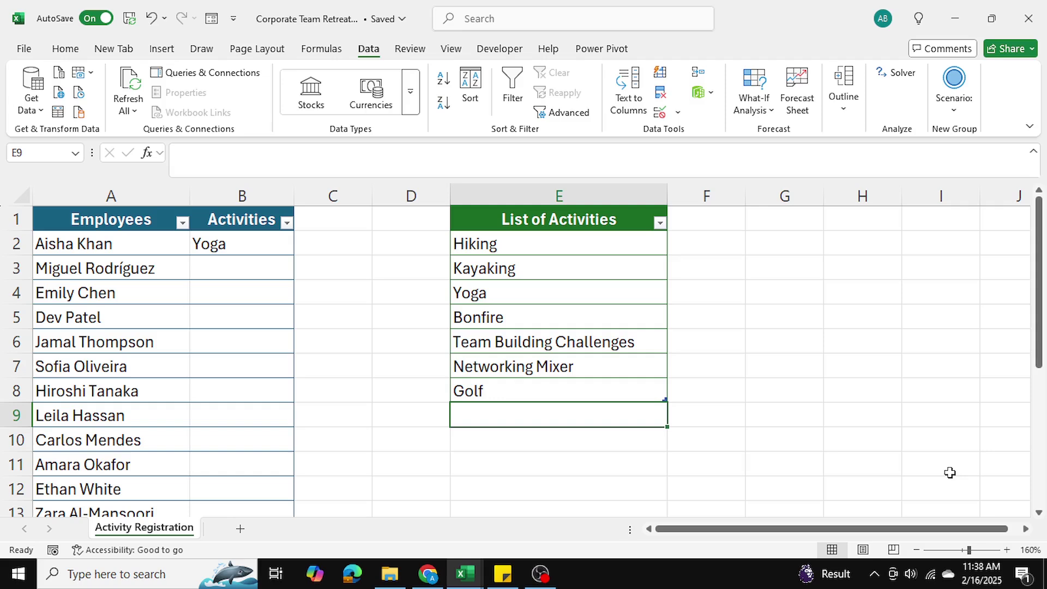
pyautogui.write('Baseball')
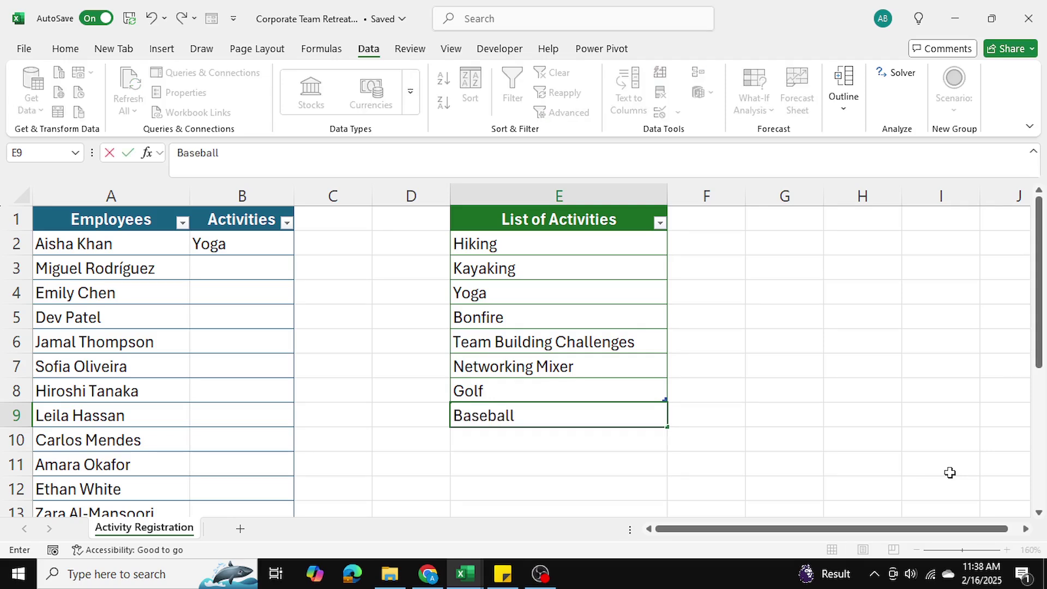
pyautogui.press('Return')
# Check B2's dropdown for the new Baseball entry, leaving Yoga unchanged
pyautogui.click(266, 240)
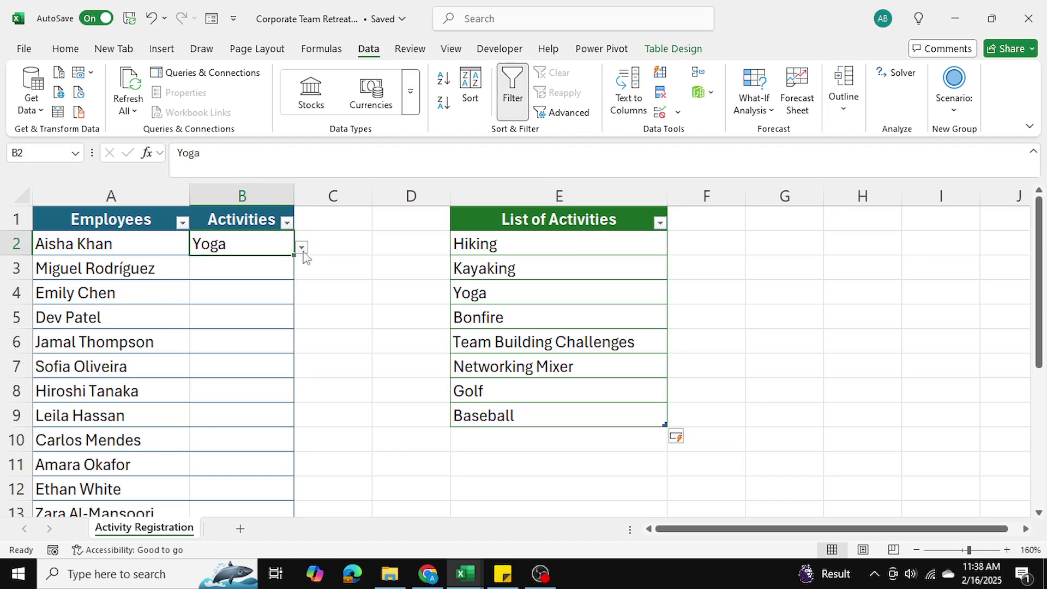
pyautogui.click(302, 248)
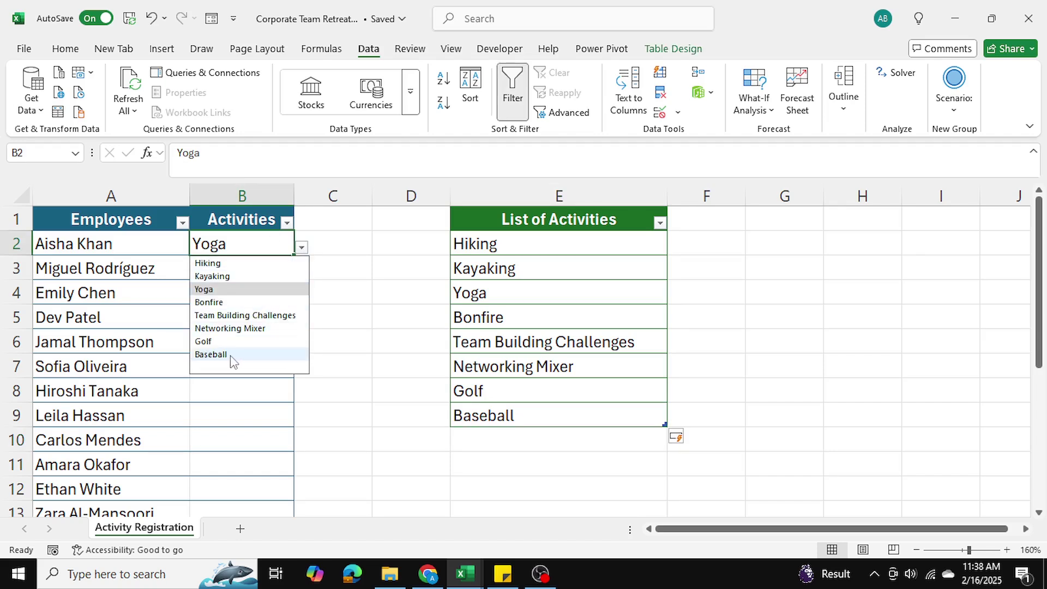
pyautogui.click(334, 341)
pyautogui.click(480, 252)
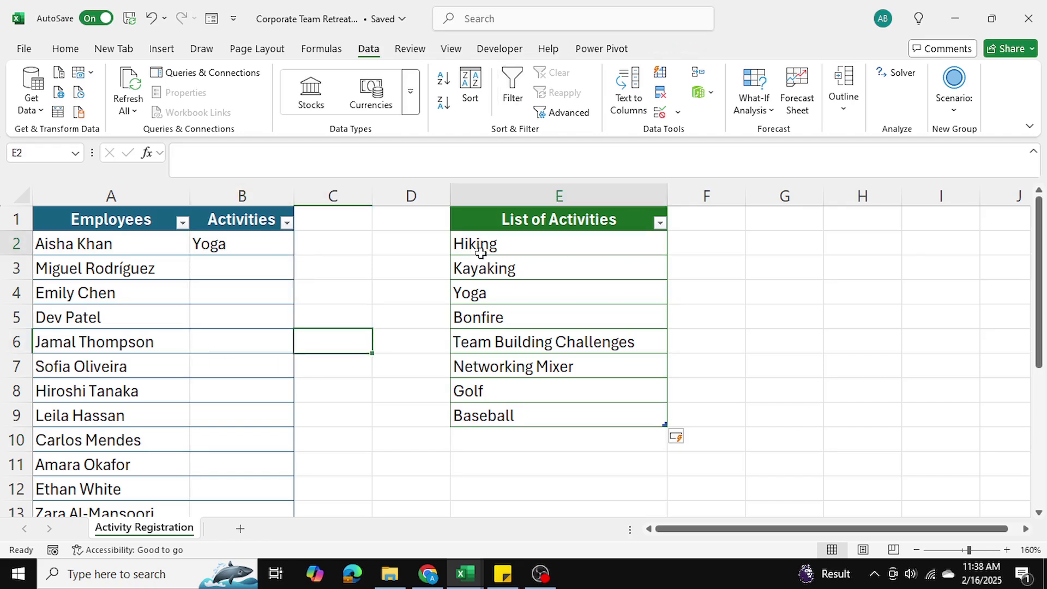
pyautogui.moveTo(480, 253); pyautogui.dragTo(464, 507)
pyautogui.click(367, 386)
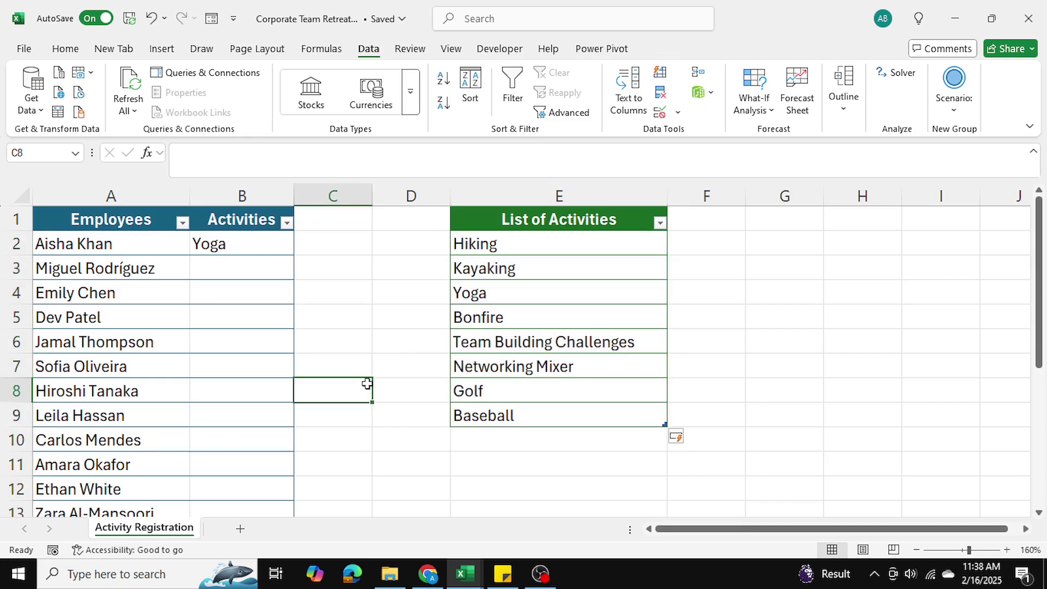
# Clear B2 with the blank dropdown entry and fill its dropdown down to B21
pyautogui.click(248, 241)
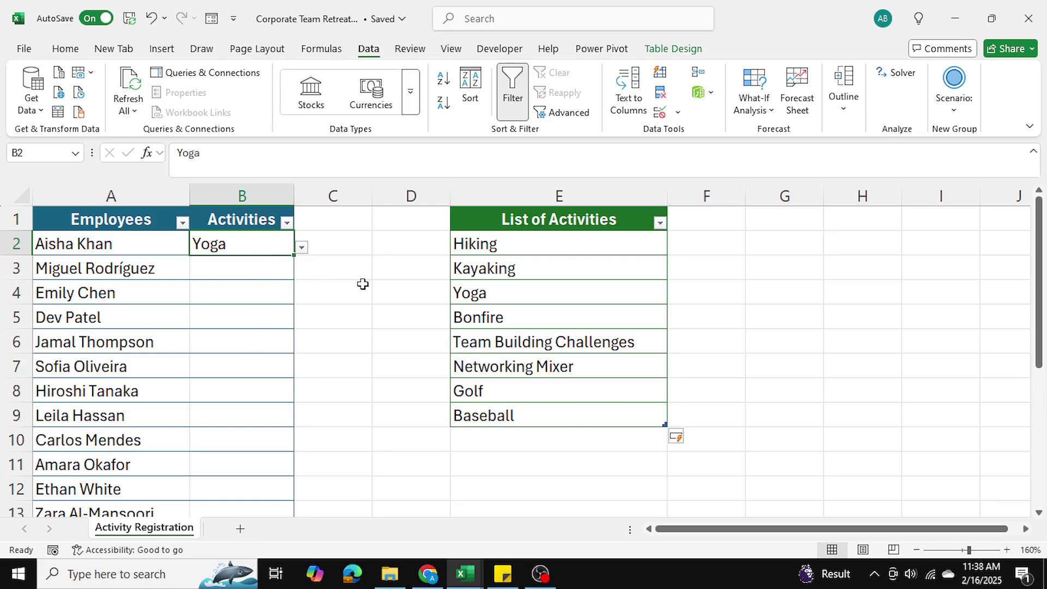
pyautogui.click(302, 248)
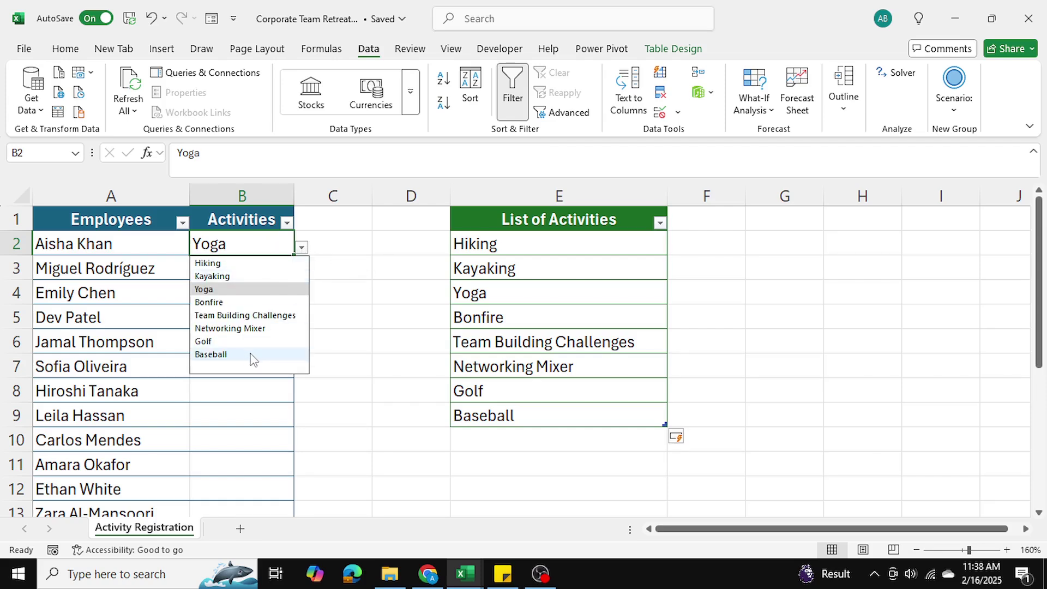
pyautogui.click(227, 368)
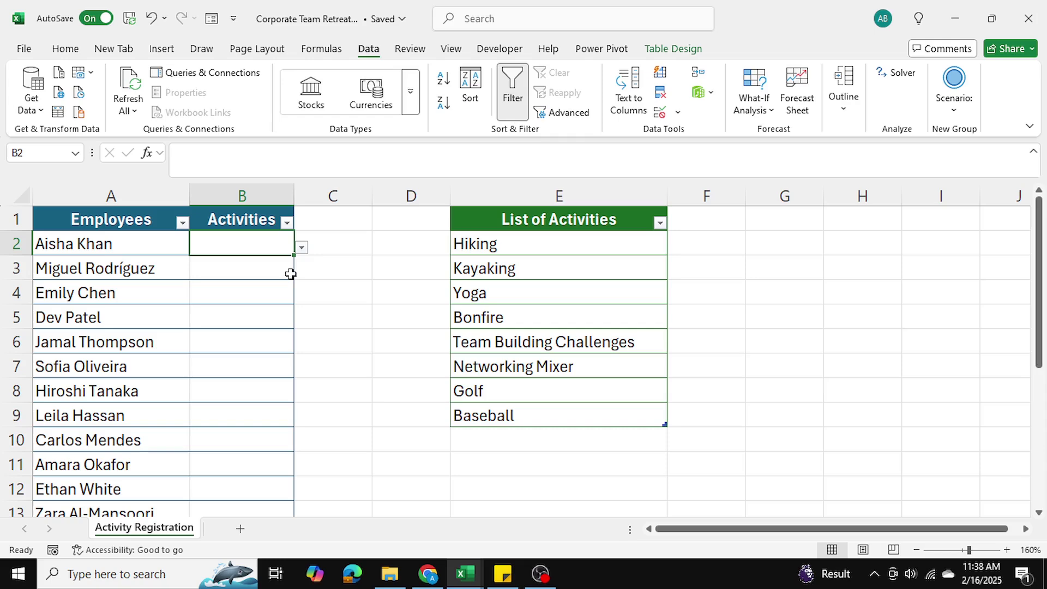
pyautogui.moveTo(294, 255); pyautogui.dragTo(280, 420)
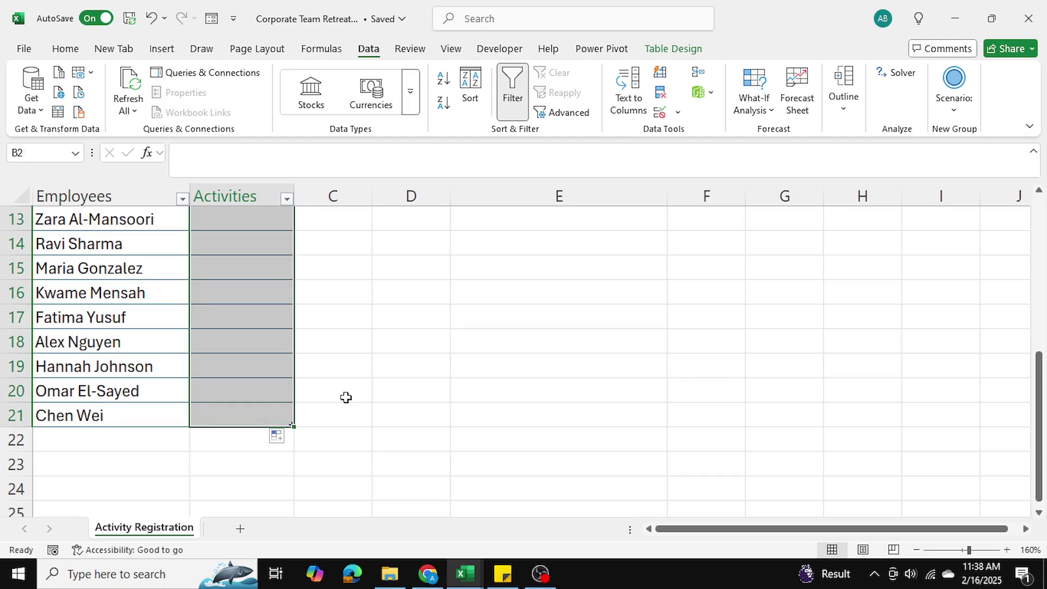
pyautogui.click(346, 397)
# Confirm B18 has the activity dropdown, then widen the Activities column
pyautogui.click(215, 339)
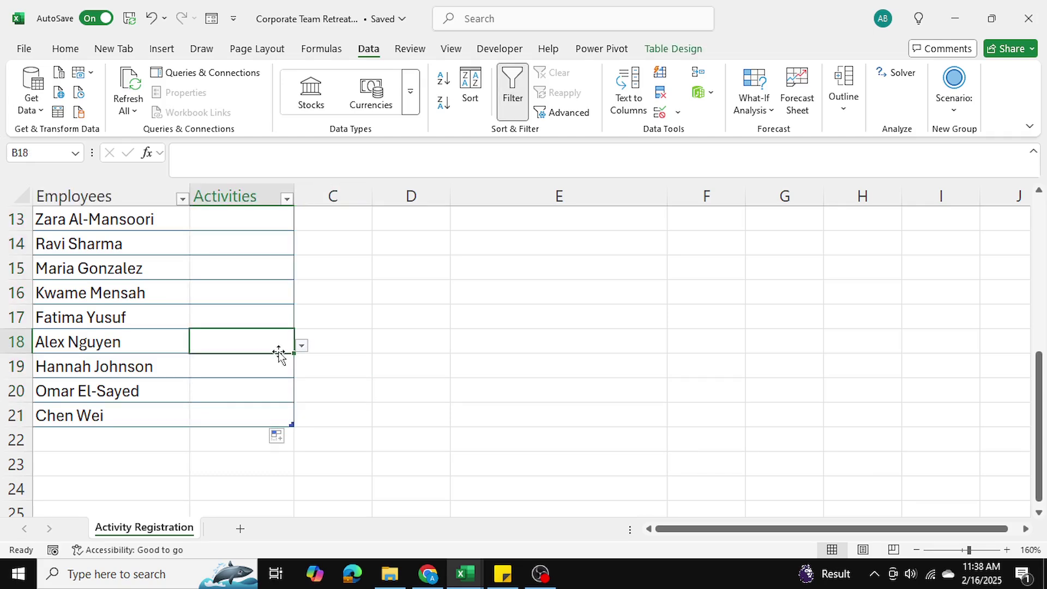
pyautogui.click(301, 345)
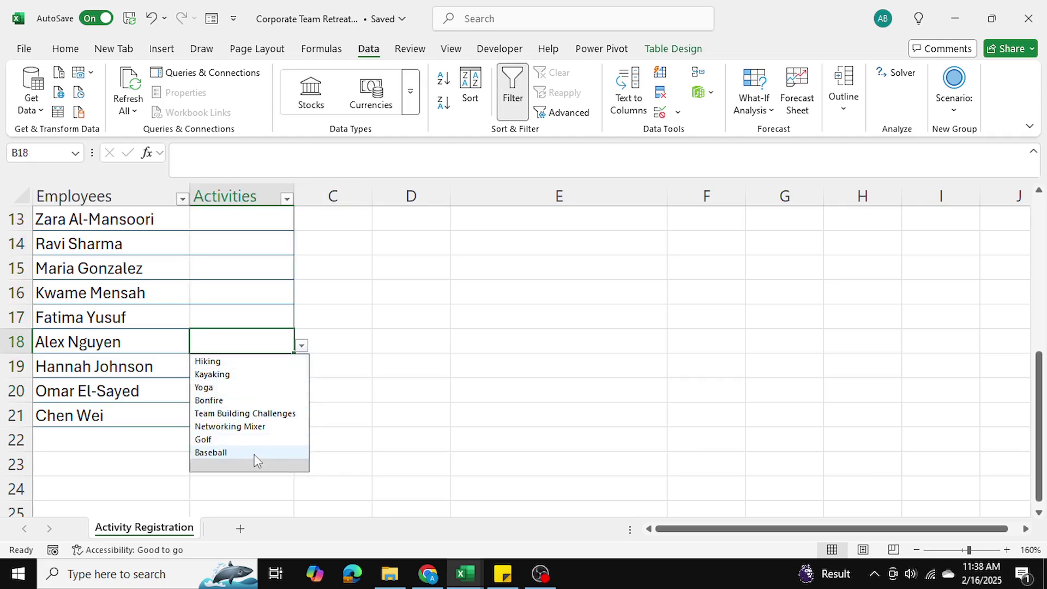
pyautogui.click(355, 391)
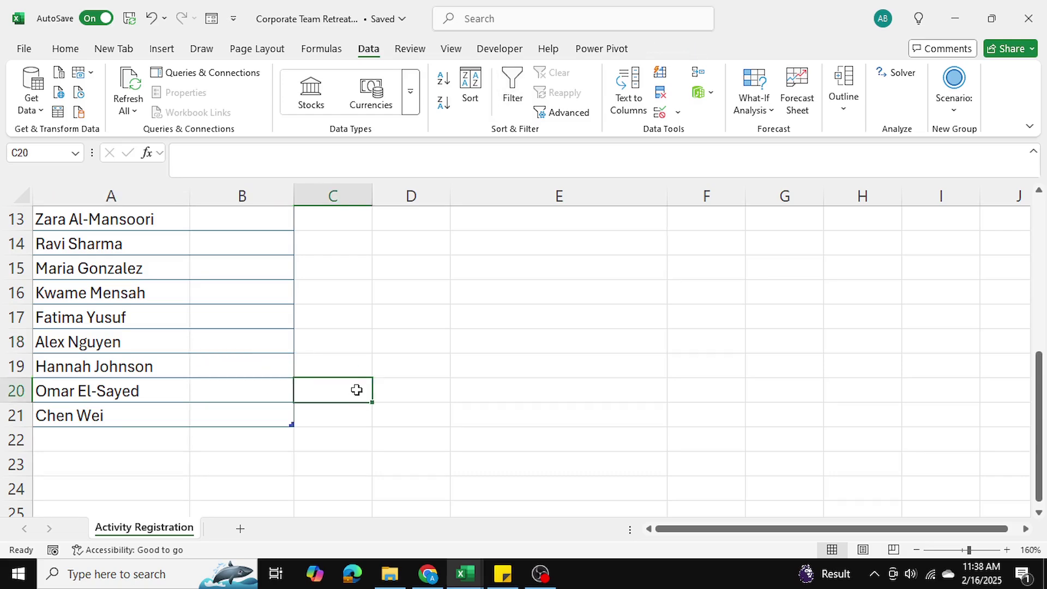
pyautogui.scroll(4, 355, 390)
pyautogui.moveTo(292, 189); pyautogui.dragTo(308, 191)
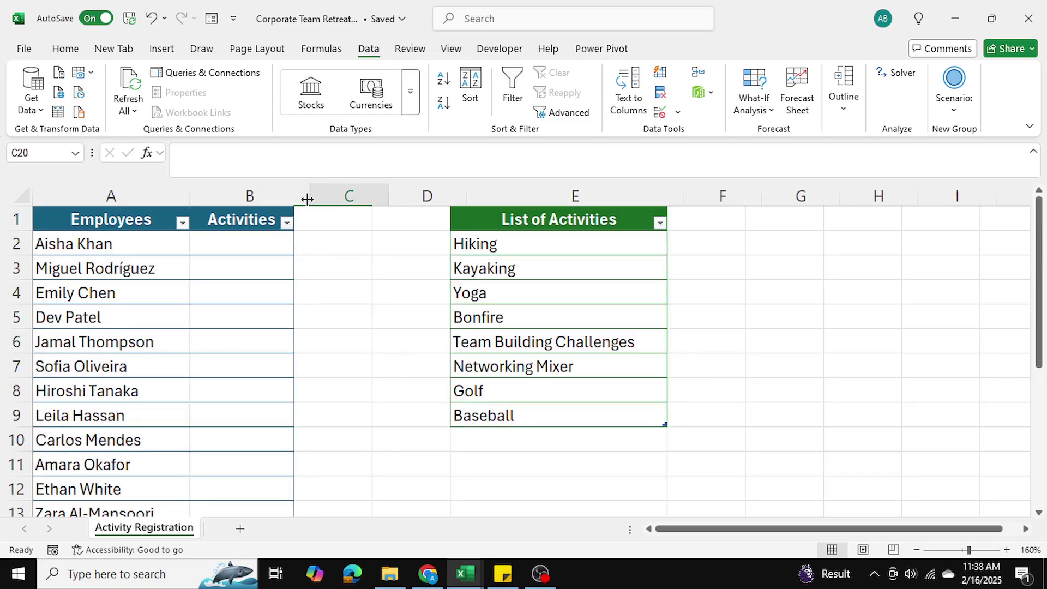
pyautogui.scroll(-6, 303, 366)
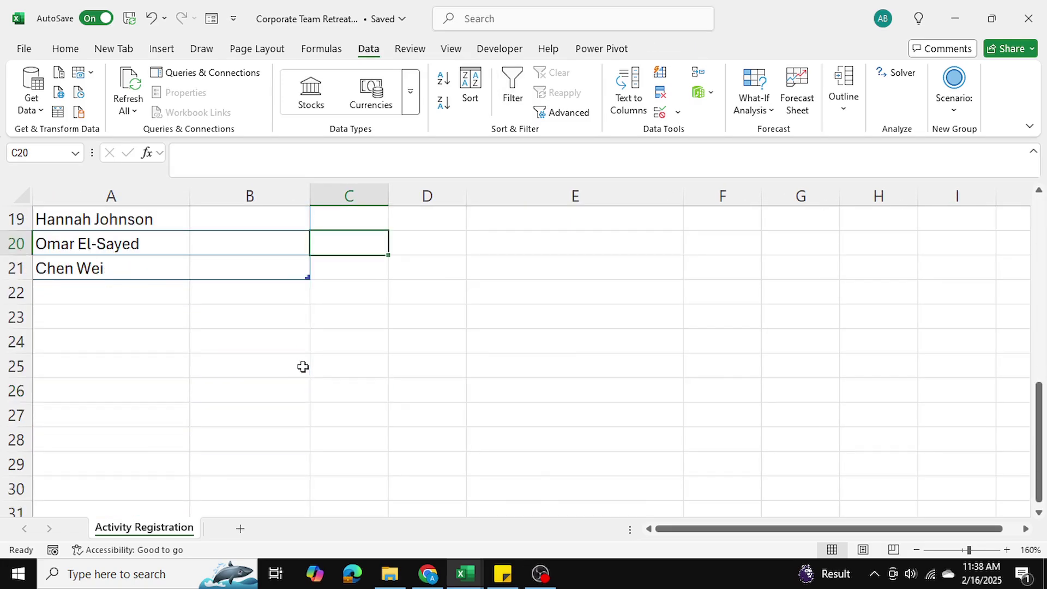
pyautogui.scroll(6, 302, 367)
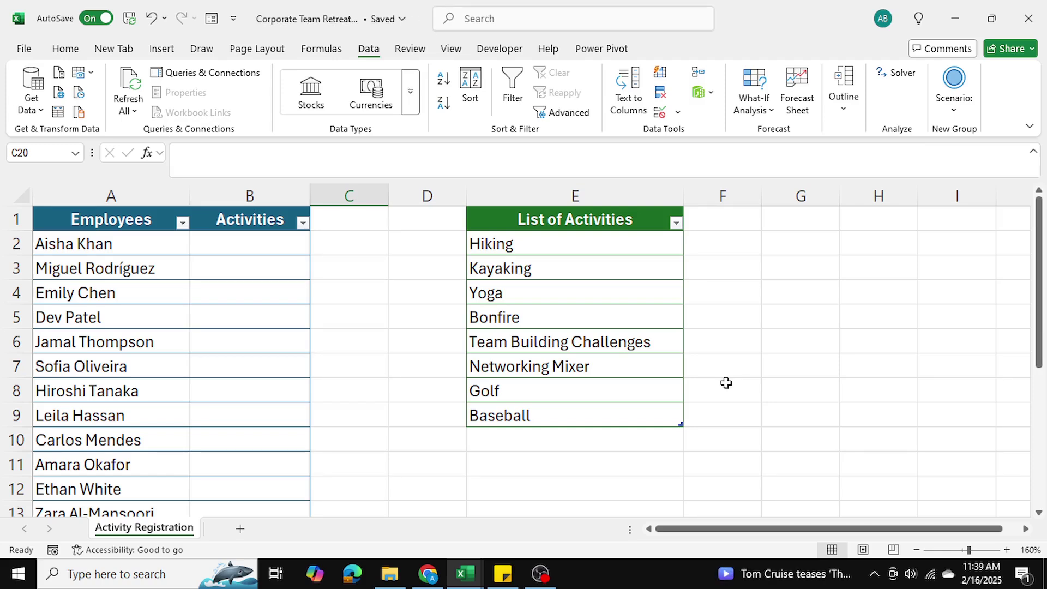
pyautogui.click(396, 270)
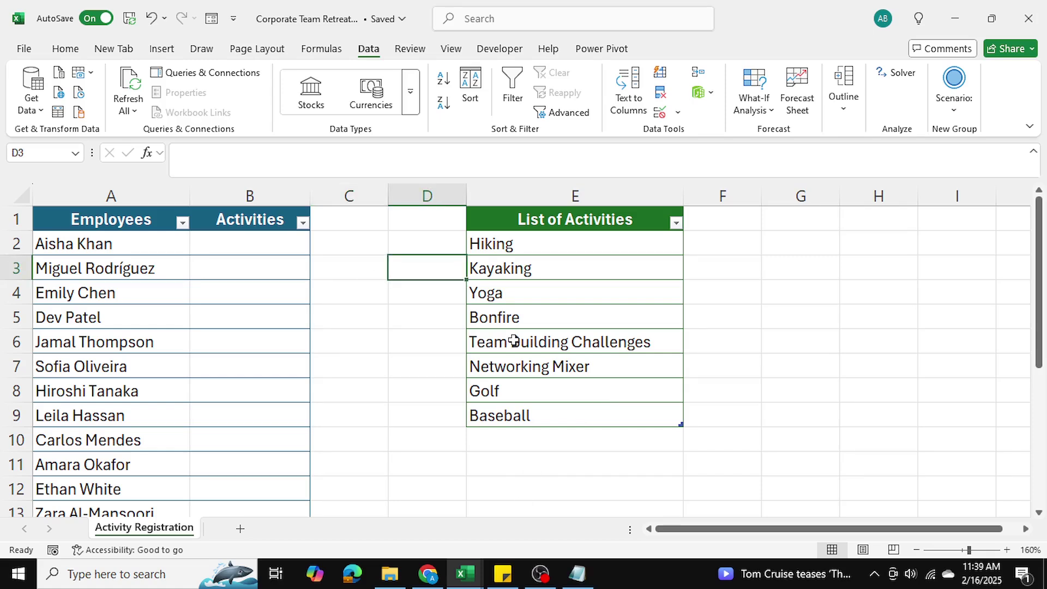
# In the VBA editor, open Sheet1 (Activity Registration) code and paste the Worksheet_Change macro
pyautogui.hotkey('alt', 'F11')
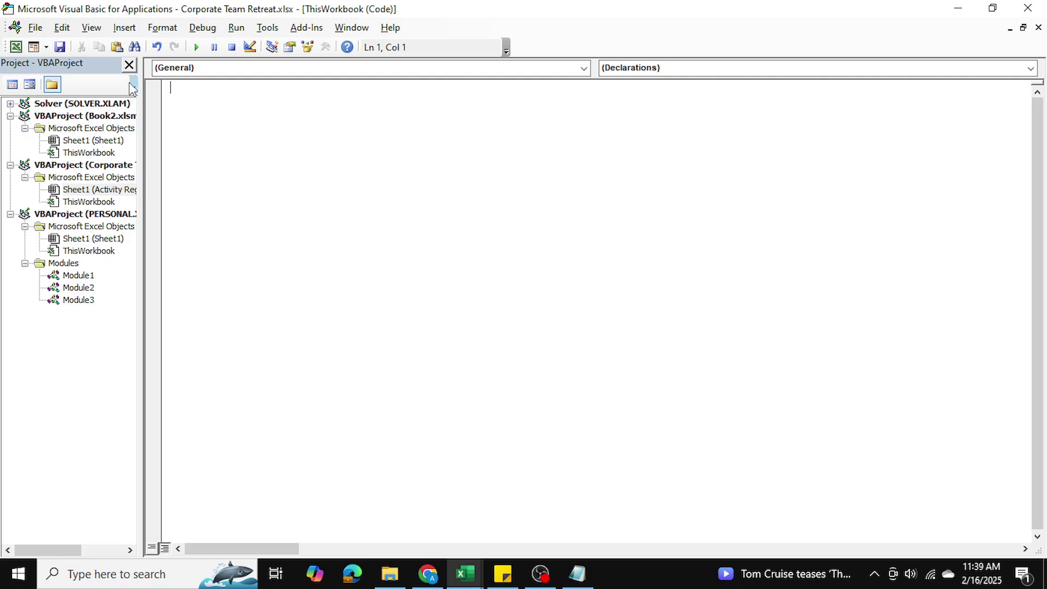
pyautogui.moveTo(140, 86); pyautogui.dragTo(186, 85)
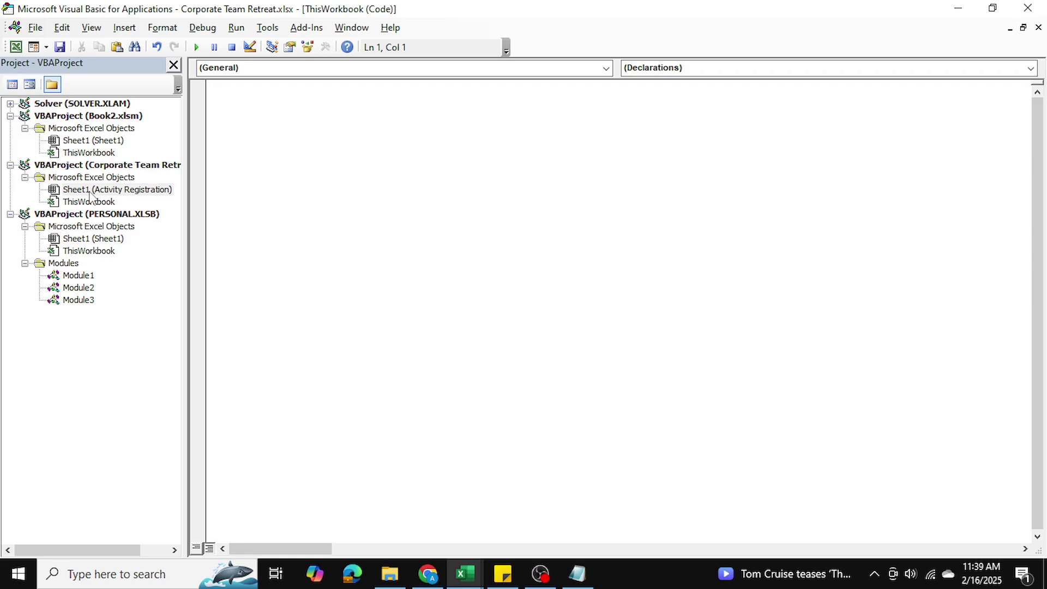
pyautogui.doubleClick(90, 190)
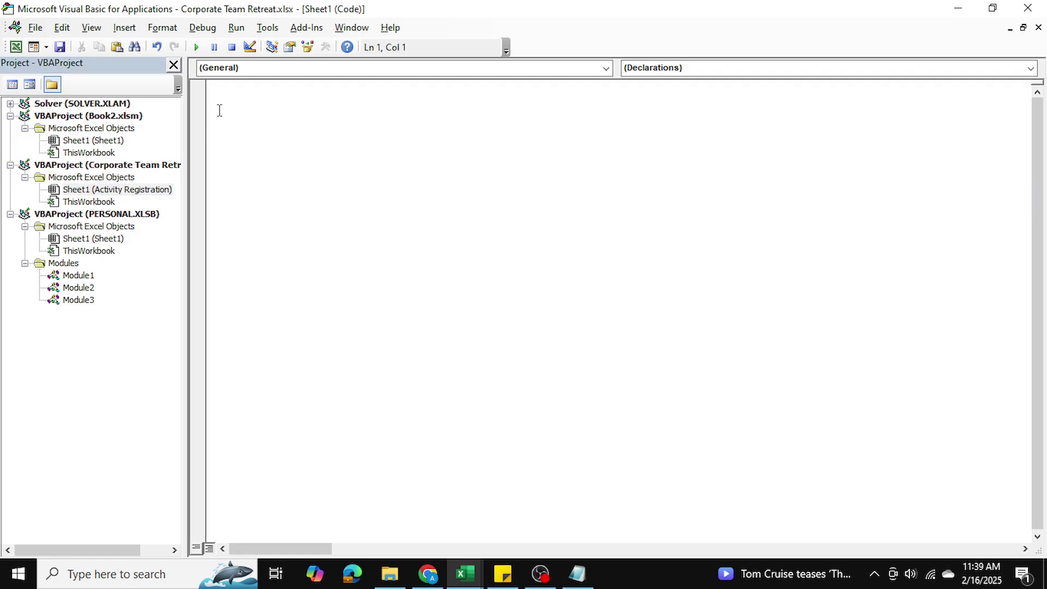
pyautogui.hotkey('ctrl', 'v')
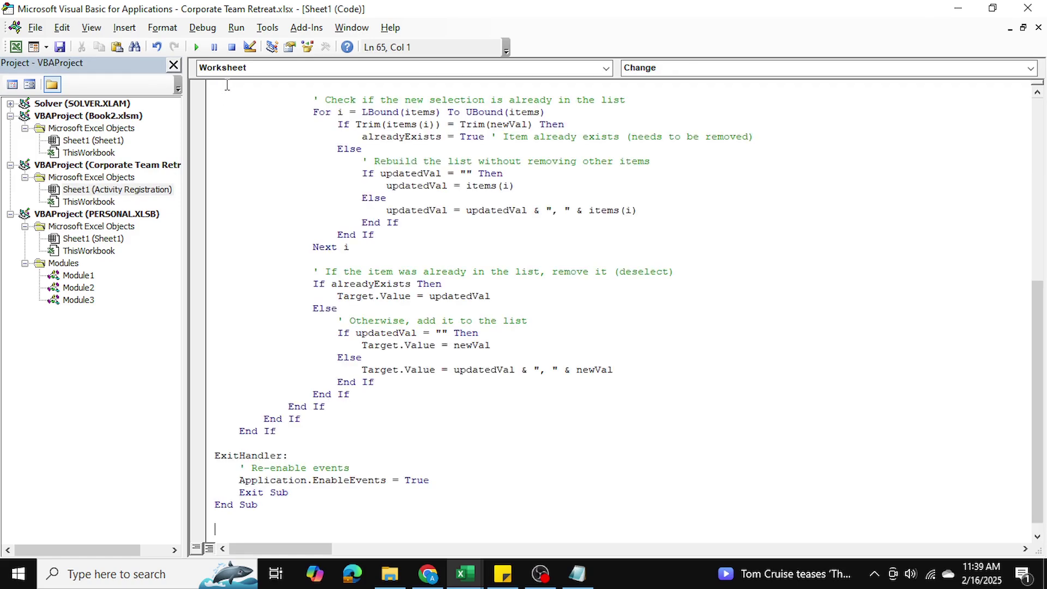
# Check Activities cells B2 through B21 in the workbook, then return to the macro editor
pyautogui.scroll(10, 409, 236)
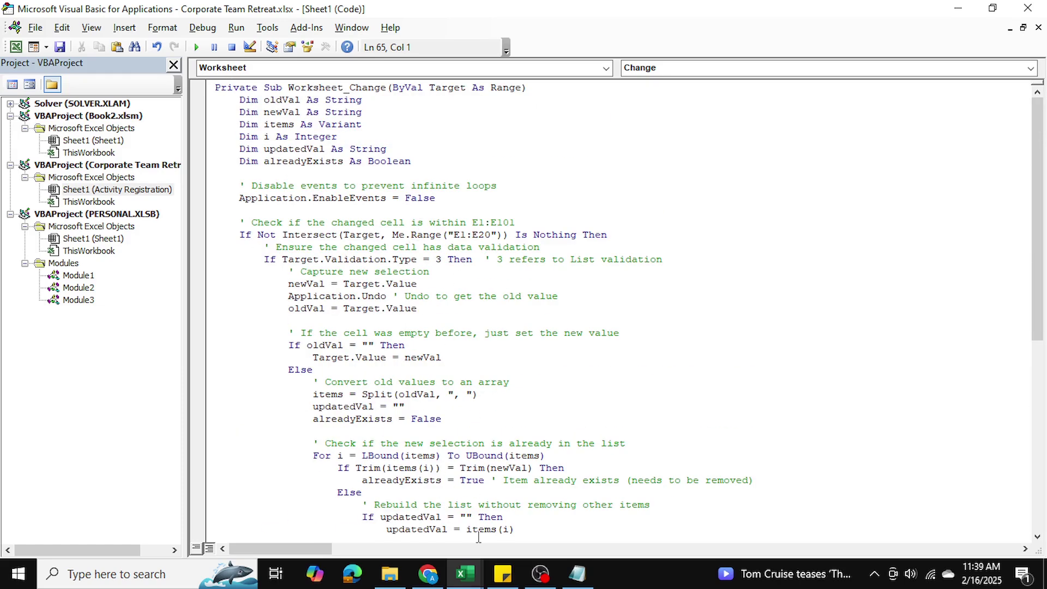
pyautogui.moveTo(459, 584)
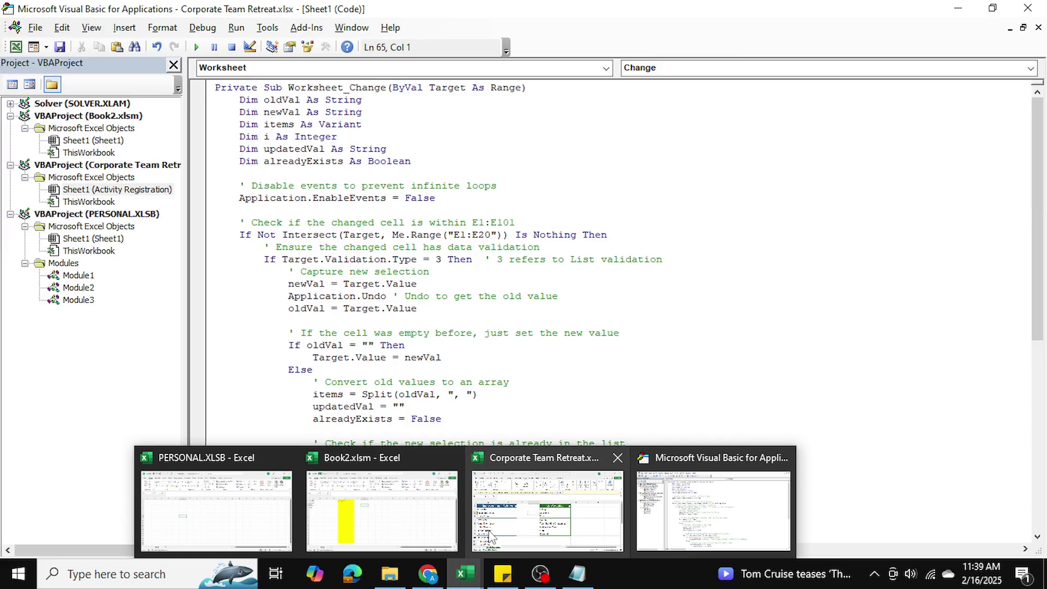
pyautogui.click(548, 510)
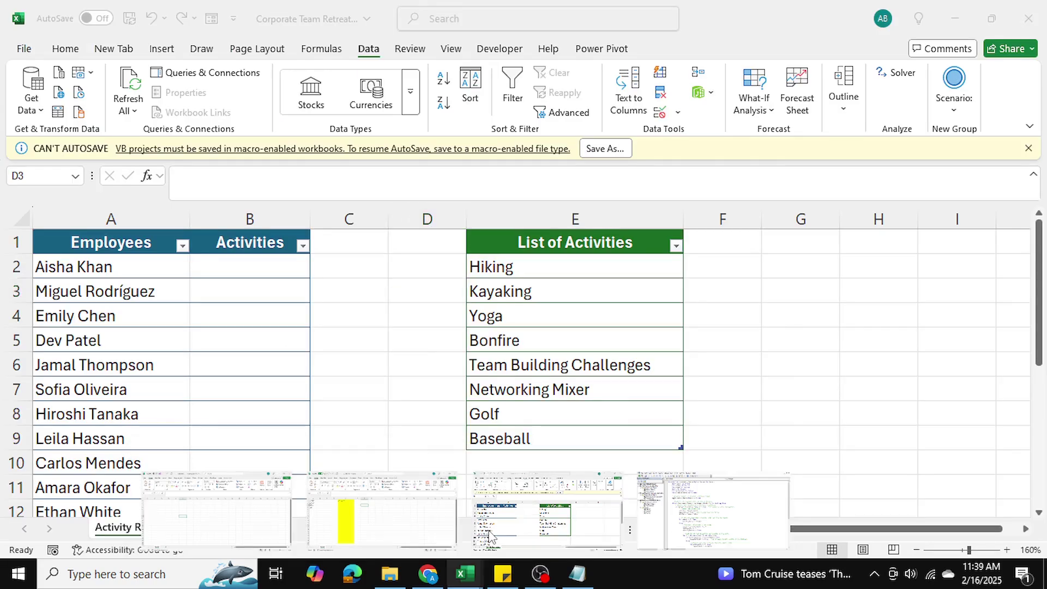
pyautogui.click(260, 264)
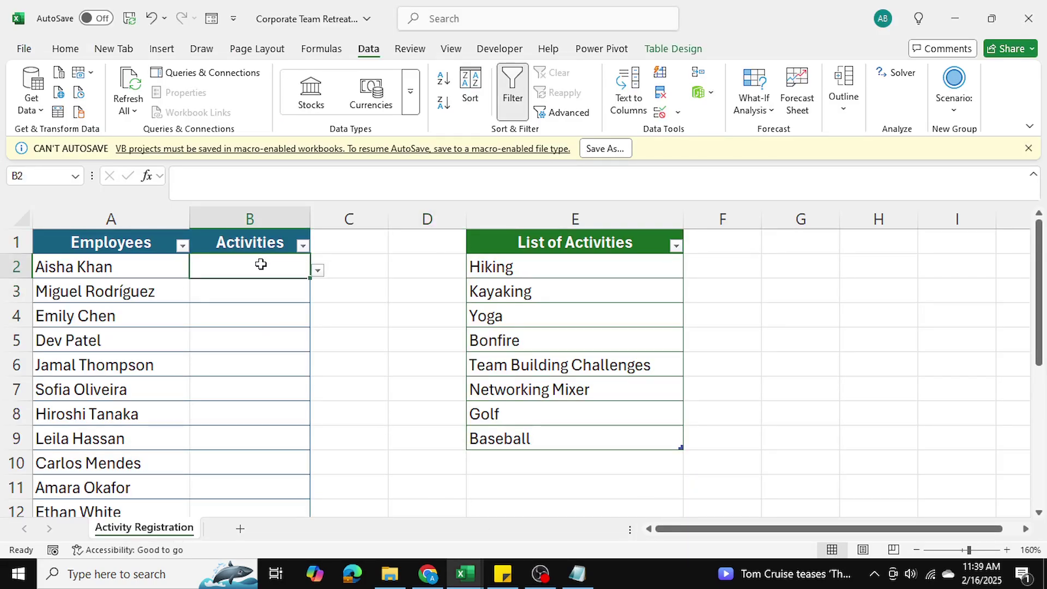
pyautogui.moveTo(1038, 271); pyautogui.dragTo(1027, 435)
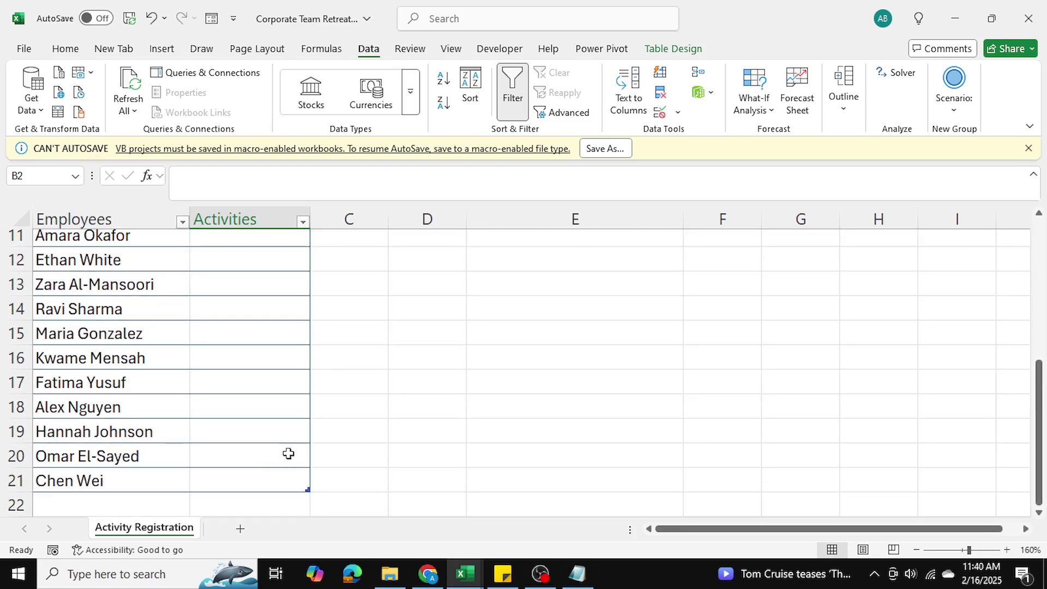
pyautogui.click(272, 482)
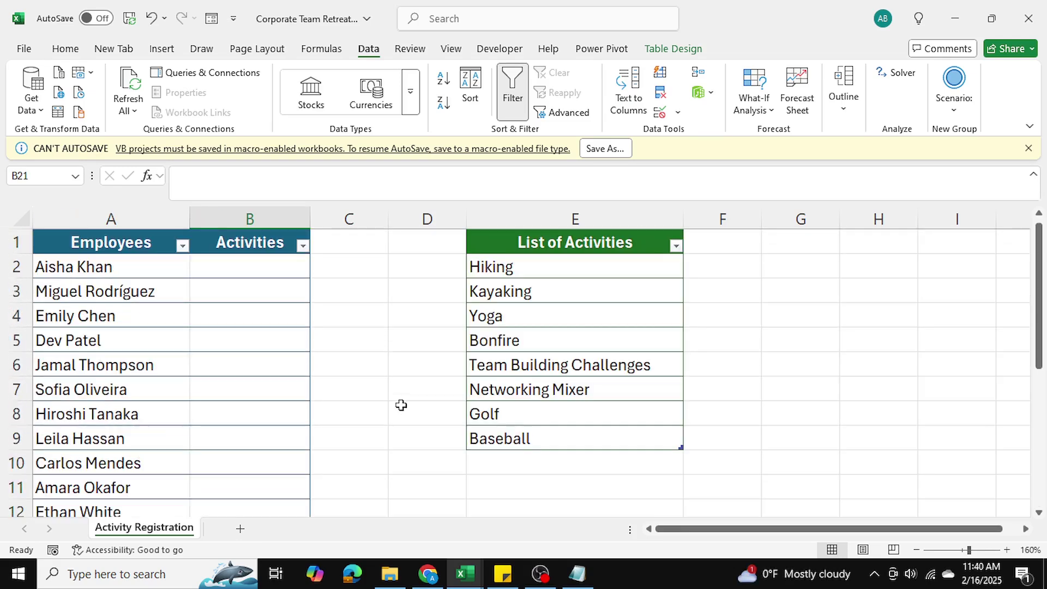
pyautogui.scroll(4, 402, 405)
pyautogui.moveTo(465, 574)
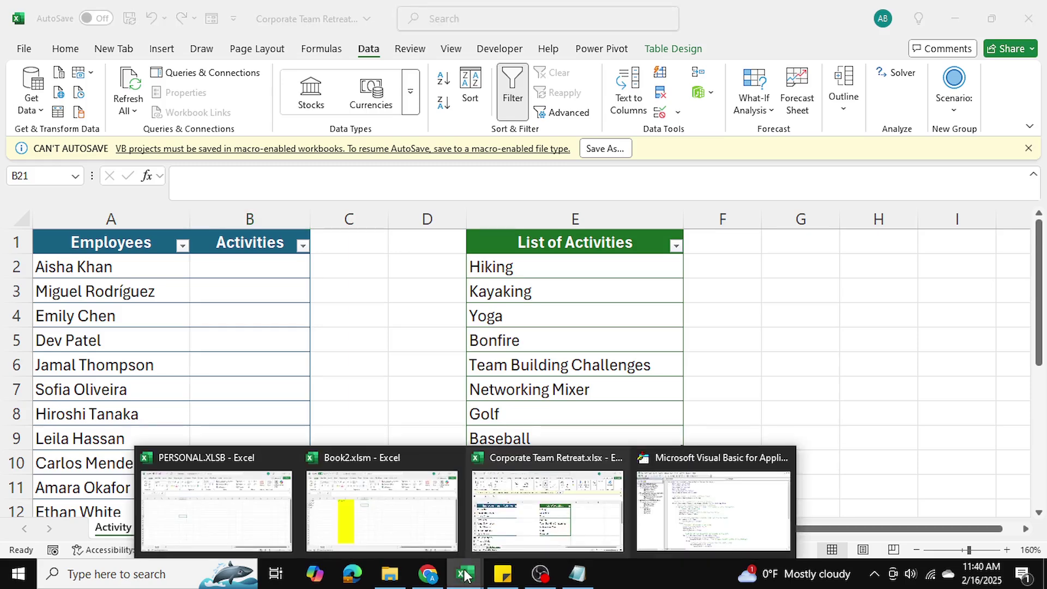
pyautogui.click(714, 522)
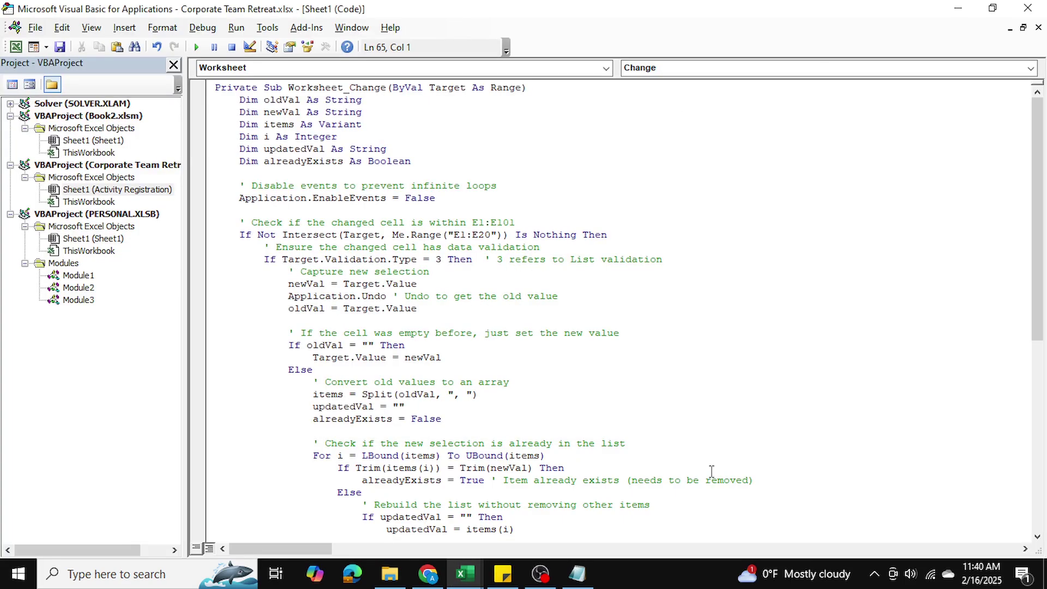
# Change the Intersect range in the code from E1:E20 to B2:B21
pyautogui.click(463, 238)
pyautogui.press('BackSpace')
pyautogui.write('B')
pyautogui.press('BackSpace')
pyautogui.write('2')
pyautogui.click(490, 238)
pyautogui.press('BackSpace')
pyautogui.press('BackSpace')
pyautogui.press('BackSpace')
pyautogui.write('B')
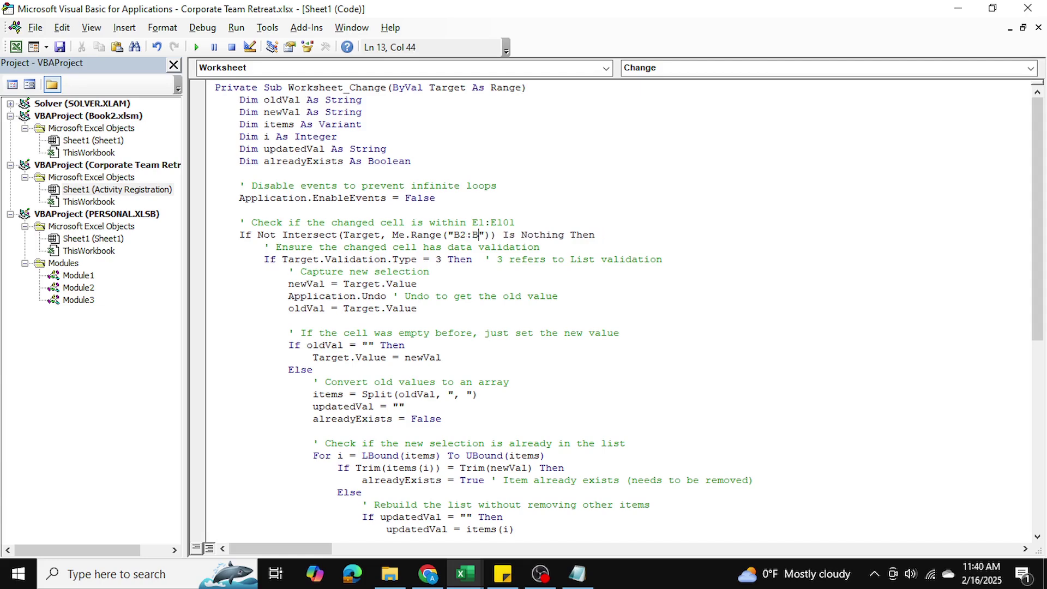
pyautogui.write('21')
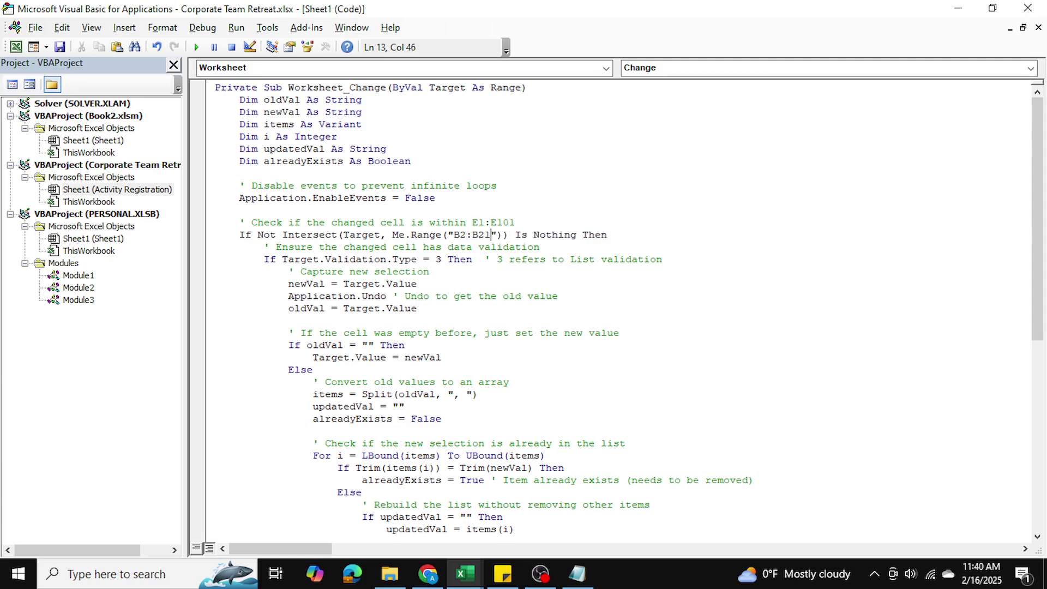
# Update the comment's range to B2:B21 and save the workbook
pyautogui.click(484, 223)
pyautogui.press('BackSpace')
pyautogui.press('BackSpace')
pyautogui.write('B2')
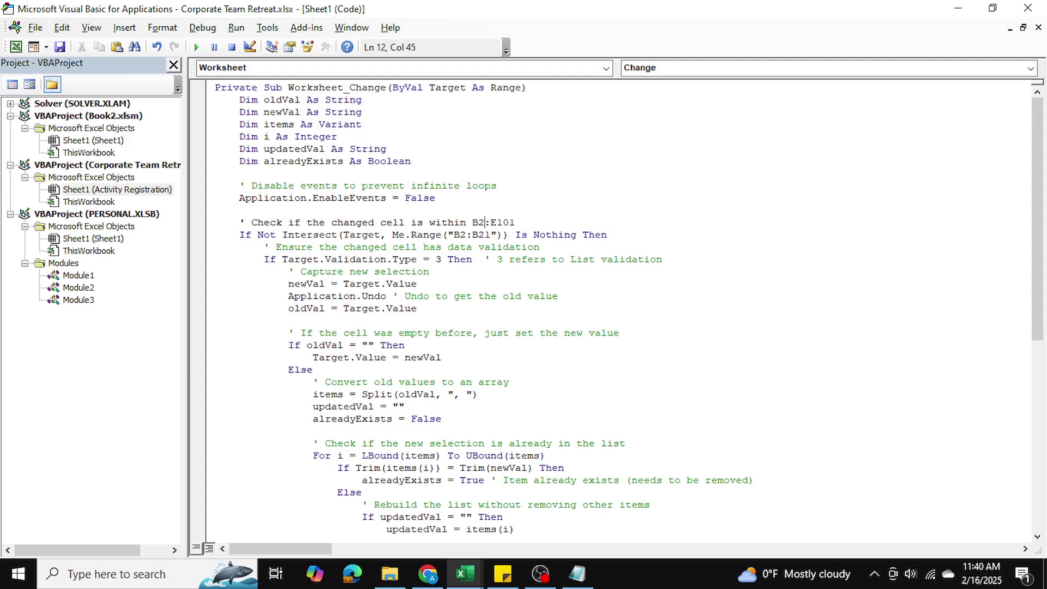
pyautogui.click(525, 223)
pyautogui.press('BackSpace')
pyautogui.press('BackSpace')
pyautogui.press('BackSpace')
pyautogui.press('BackSpace')
pyautogui.write('B21')
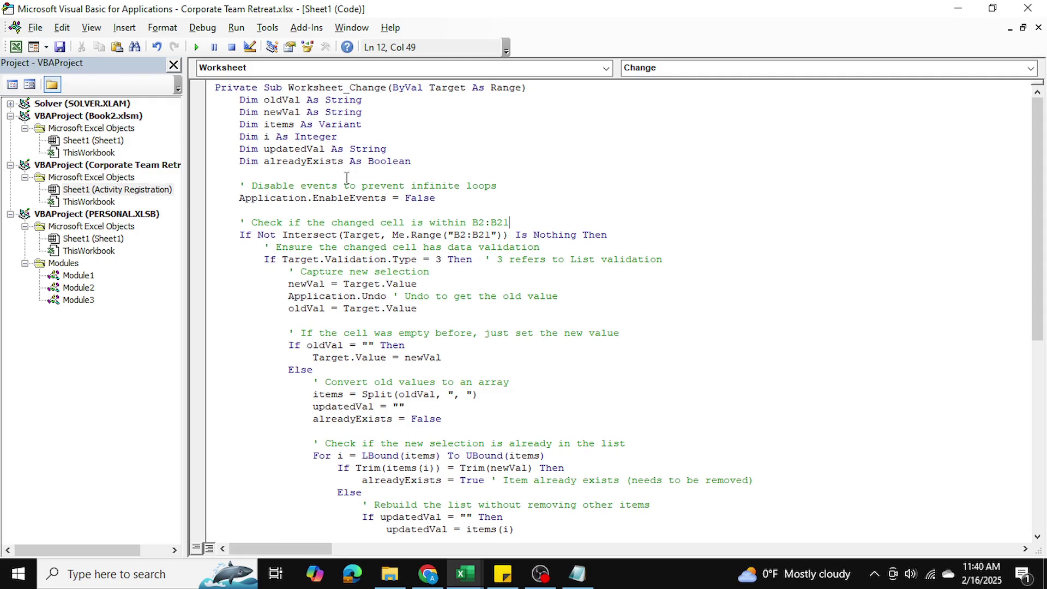
pyautogui.hotkey('ctrl', 's')
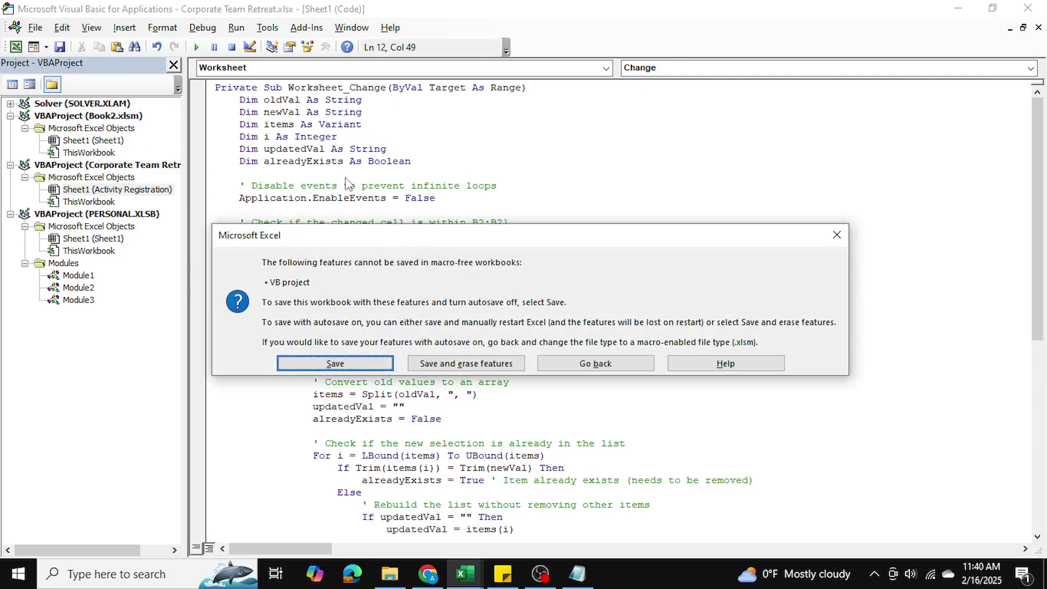
# Save anyway at the macro-free workbook warning and return to Excel
pyautogui.click(356, 365)
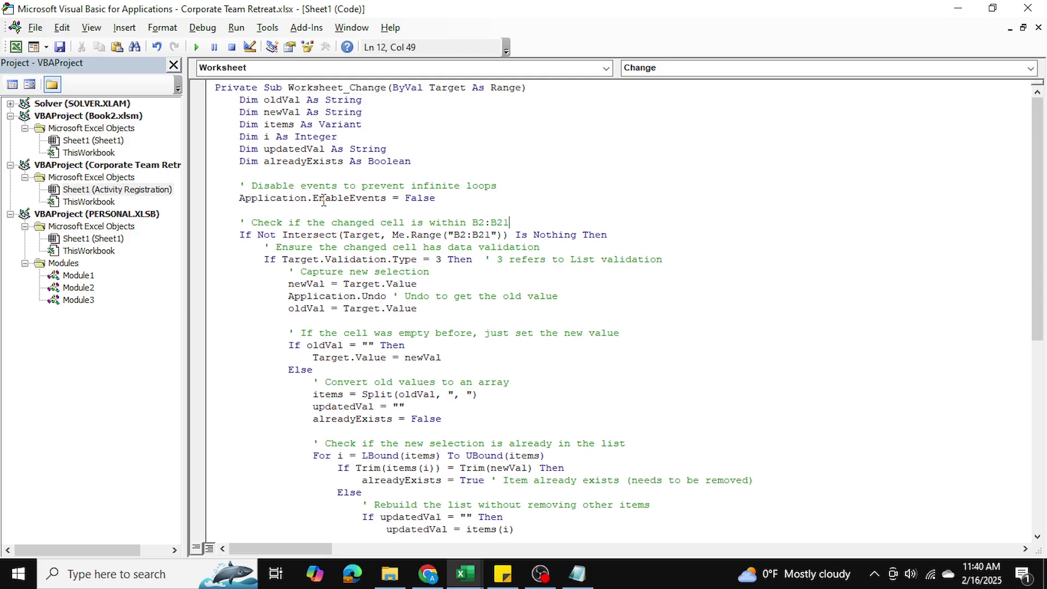
pyautogui.hotkey('alt', 'F11')
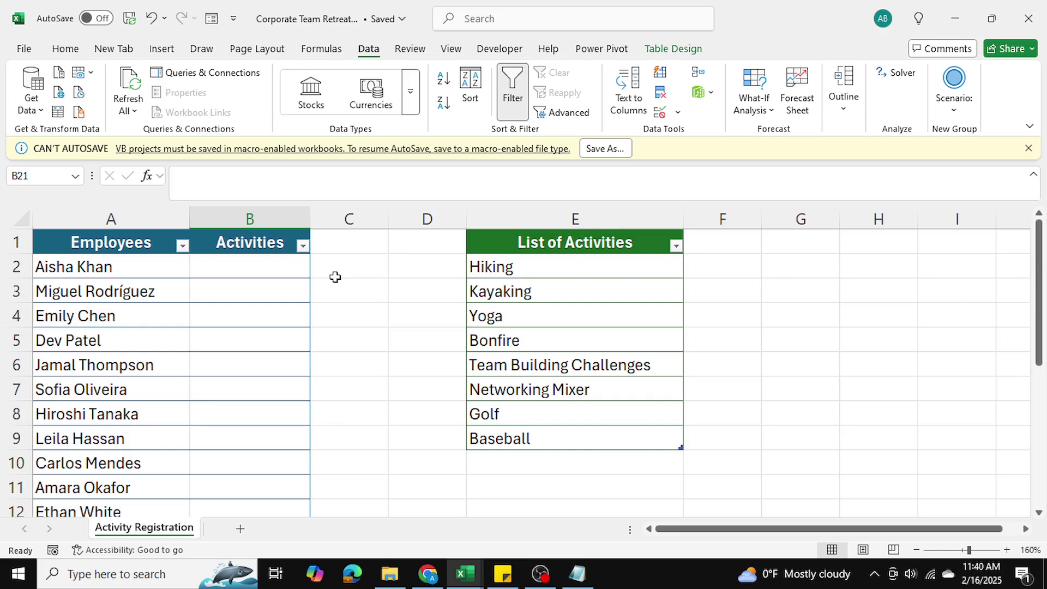
# Add Yoga and Team Building Challenges to B2 through its dropdown
pyautogui.click(283, 266)
pyautogui.click(317, 271)
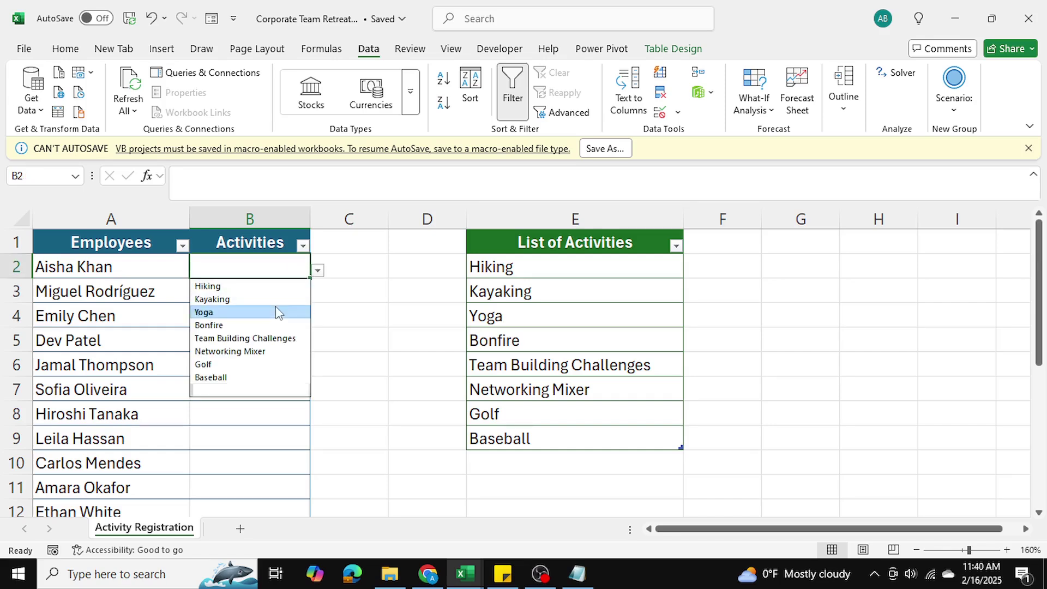
pyautogui.click(278, 312)
pyautogui.click(317, 270)
pyautogui.click(264, 338)
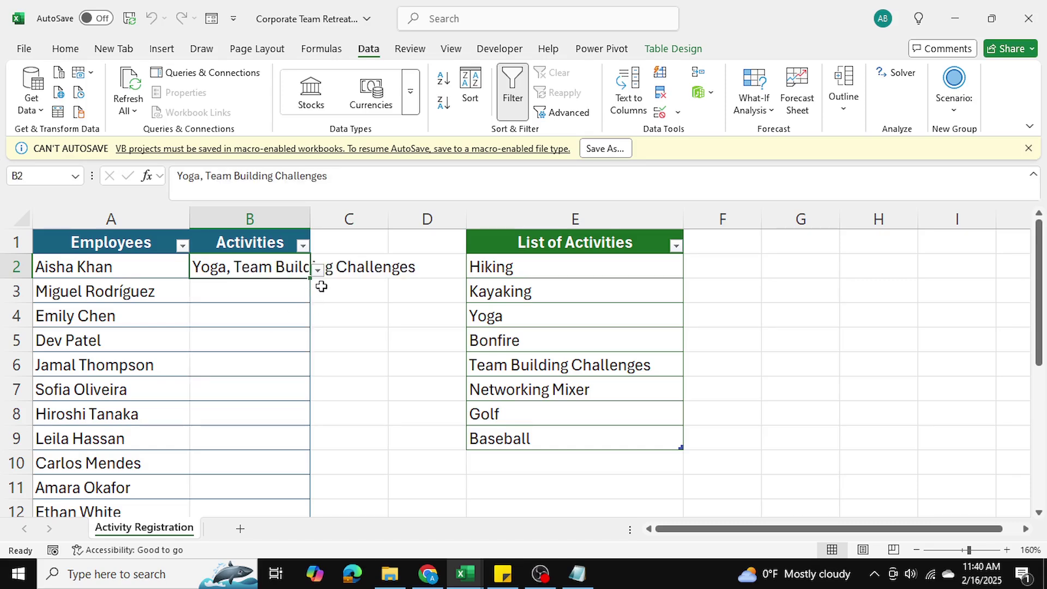
pyautogui.click(318, 269)
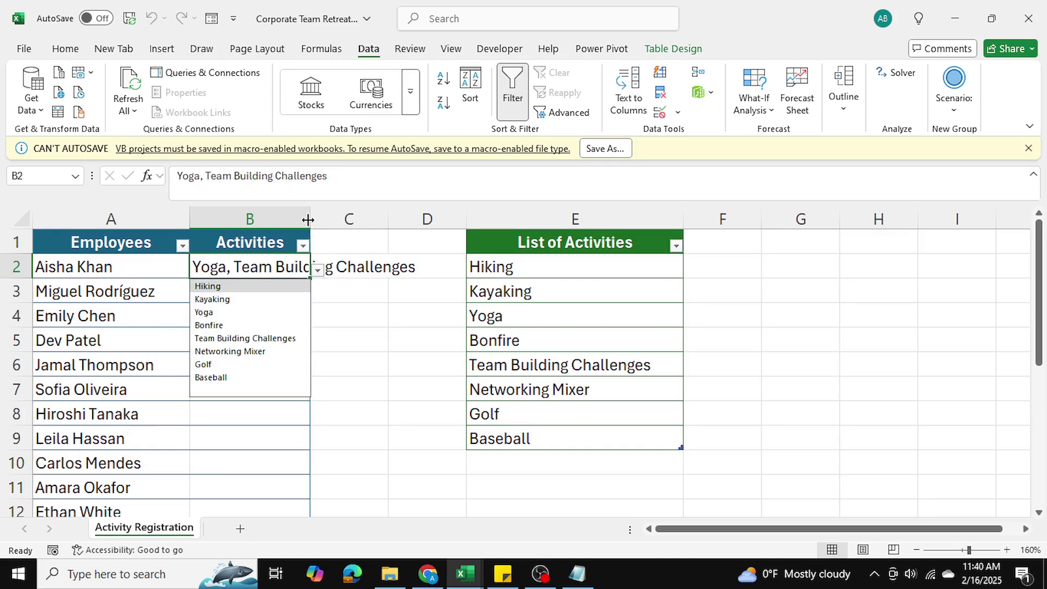
# Widen column B, add Golf to B2 and remove Yoga from it
pyautogui.moveTo(308, 219); pyautogui.dragTo(503, 219)
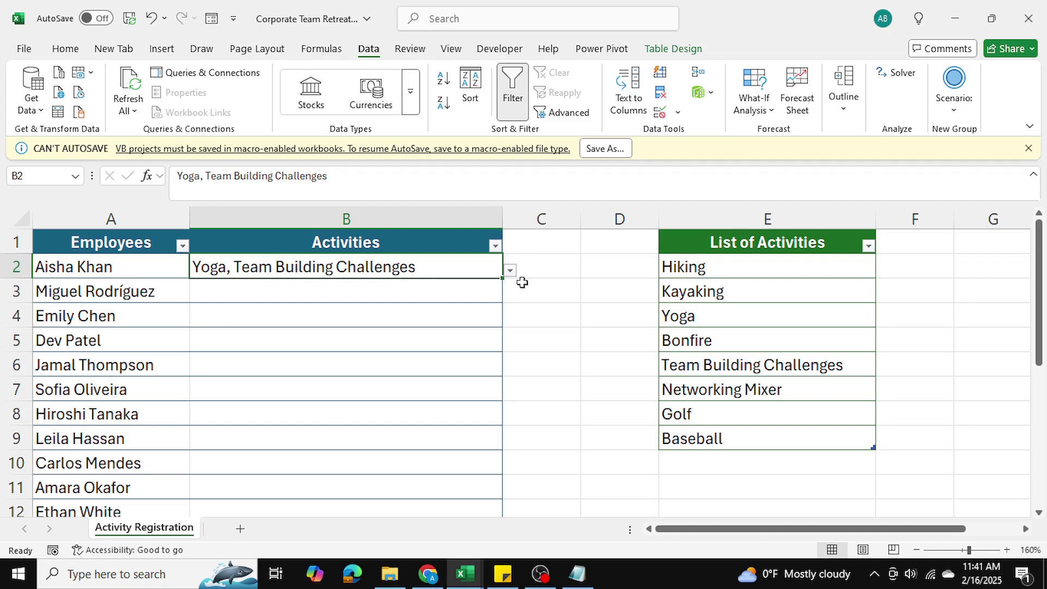
pyautogui.click(510, 270)
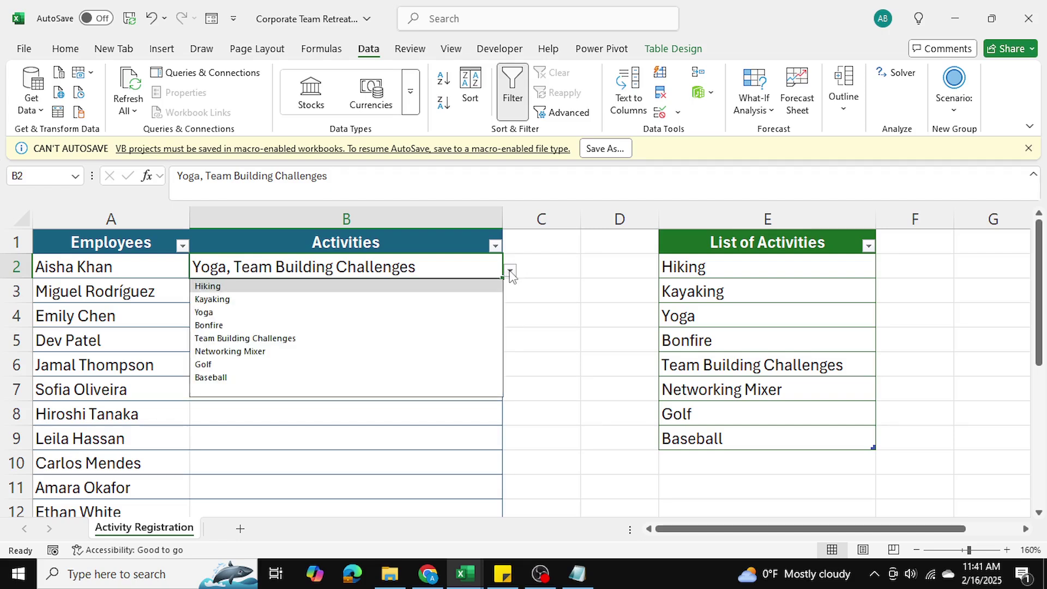
pyautogui.click(263, 366)
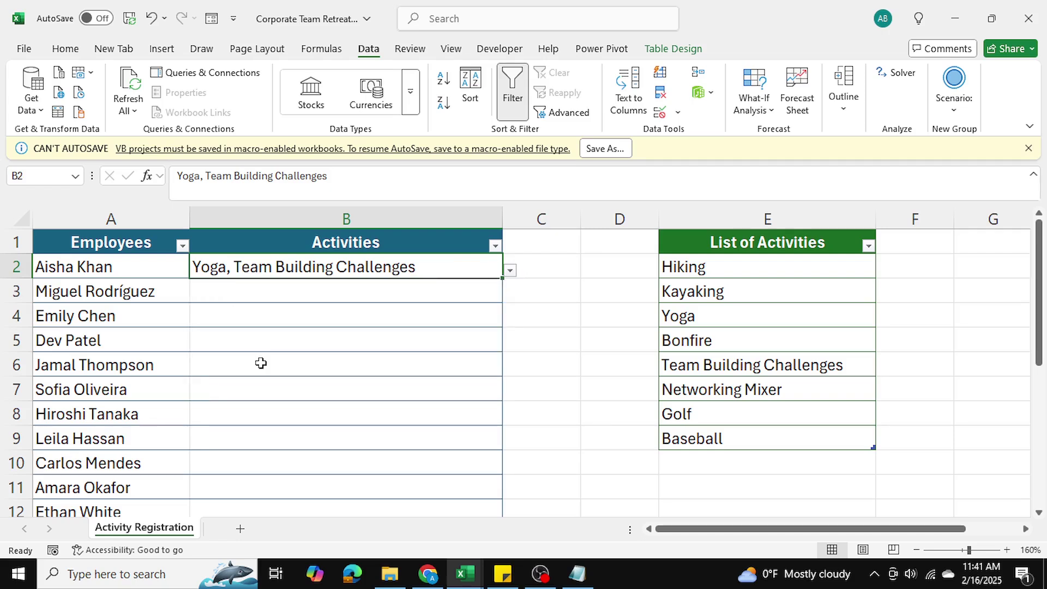
pyautogui.click(510, 271)
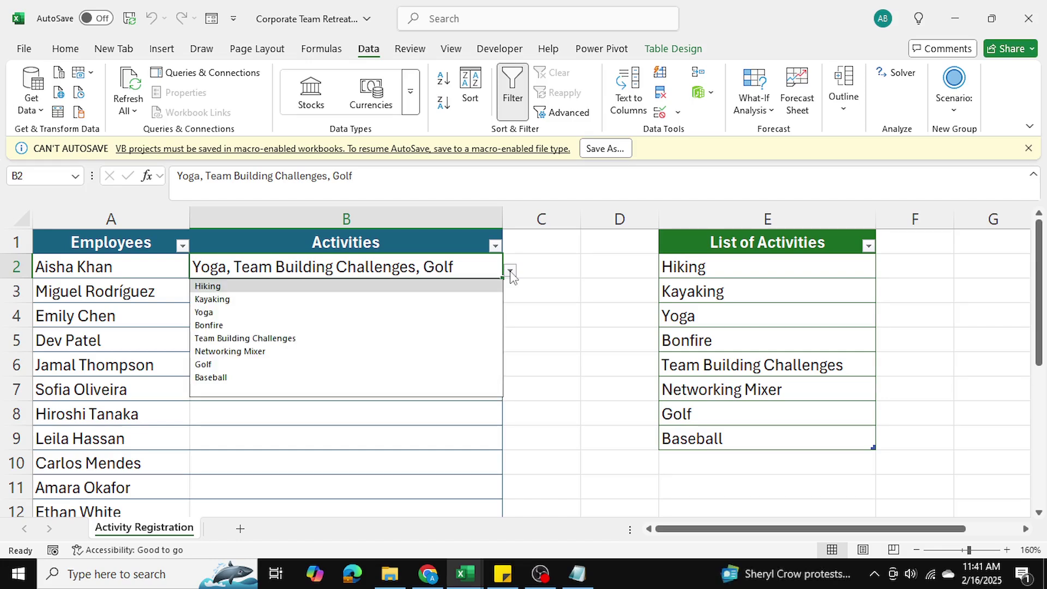
pyautogui.click(241, 311)
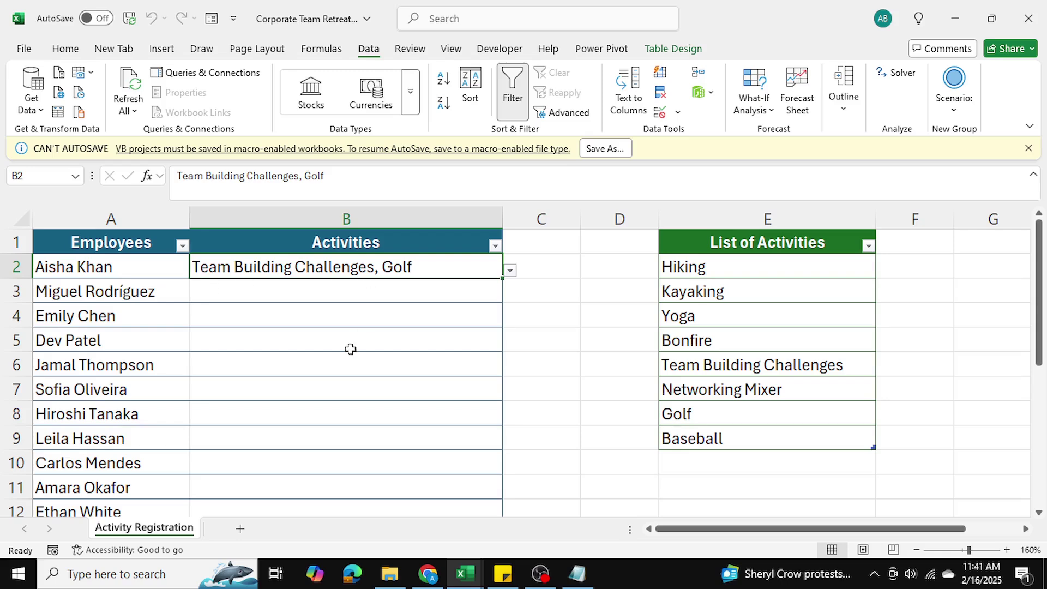
# In B20, add Yoga and Team Building Challenges, then remove Team Building Challenges
pyautogui.scroll(-2, 350, 350)
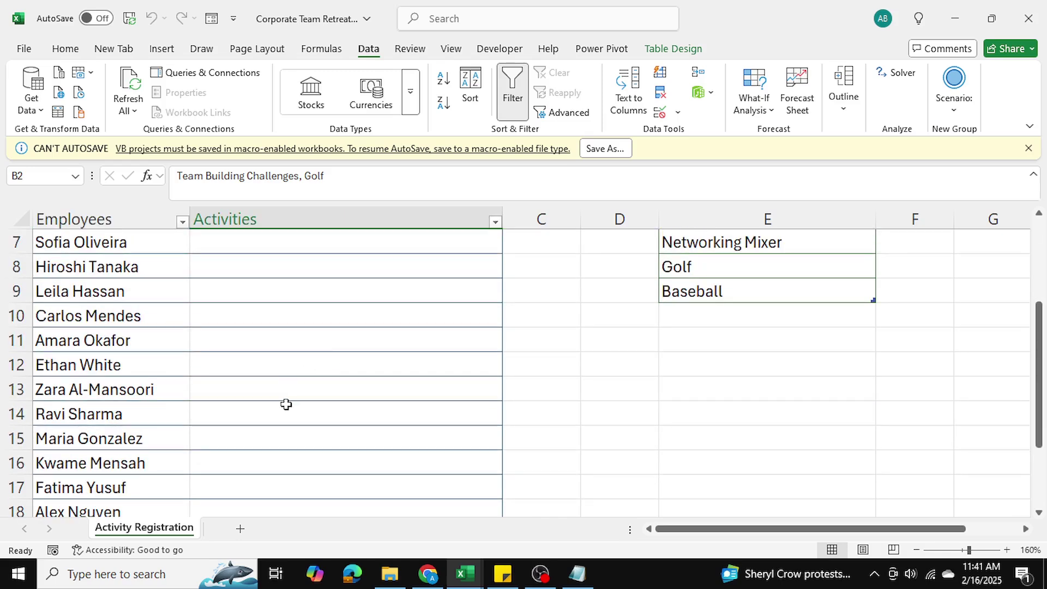
pyautogui.scroll(2, 292, 337)
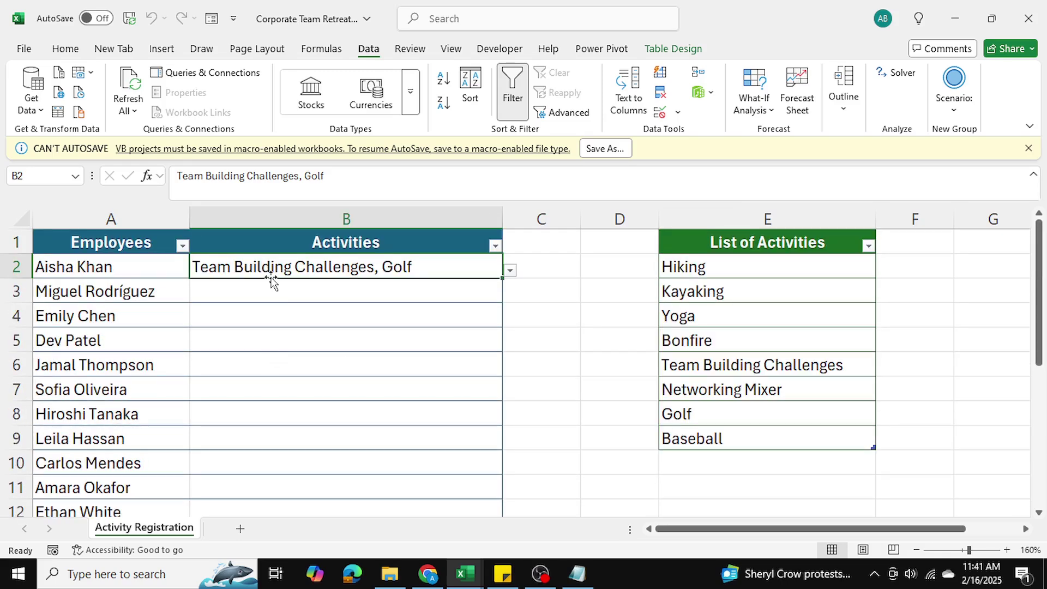
pyautogui.scroll(-5, 273, 284)
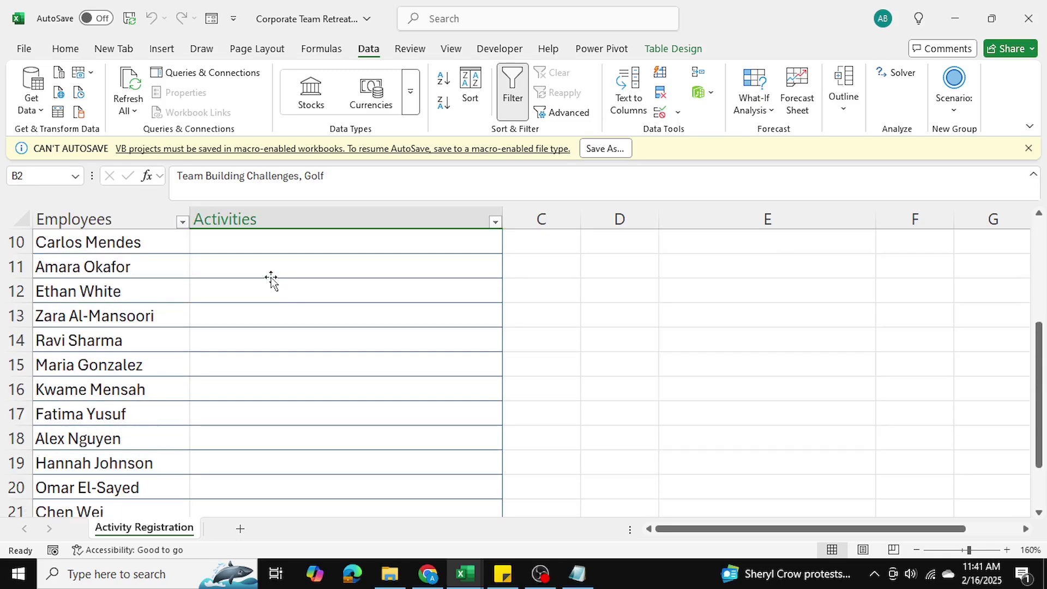
pyautogui.click(214, 340)
pyautogui.click(510, 344)
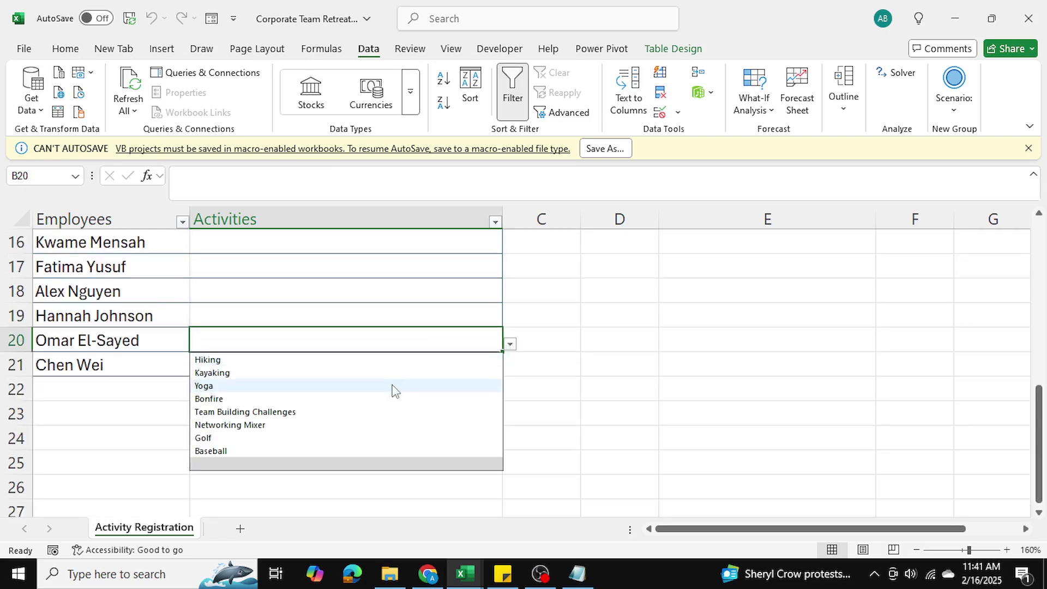
pyautogui.click(391, 384)
pyautogui.click(510, 344)
pyautogui.click(367, 412)
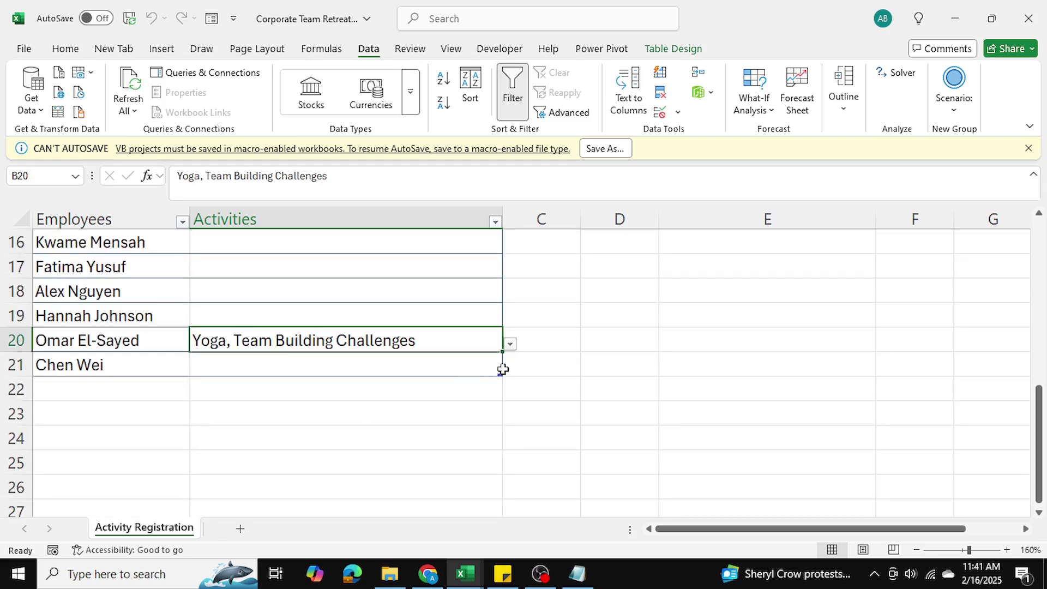
pyautogui.click(510, 345)
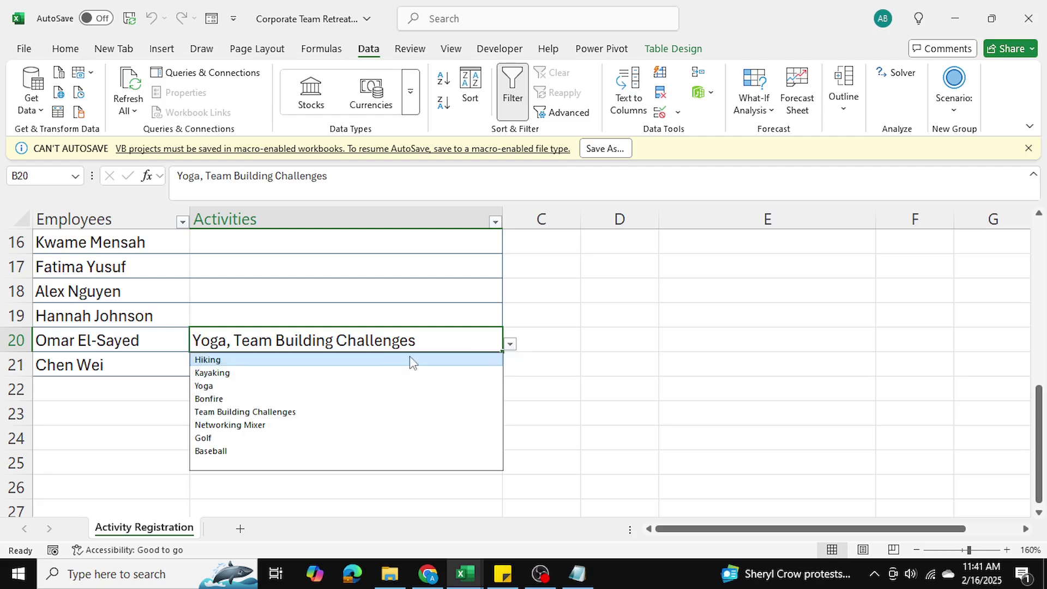
pyautogui.click(253, 412)
pyautogui.click(370, 420)
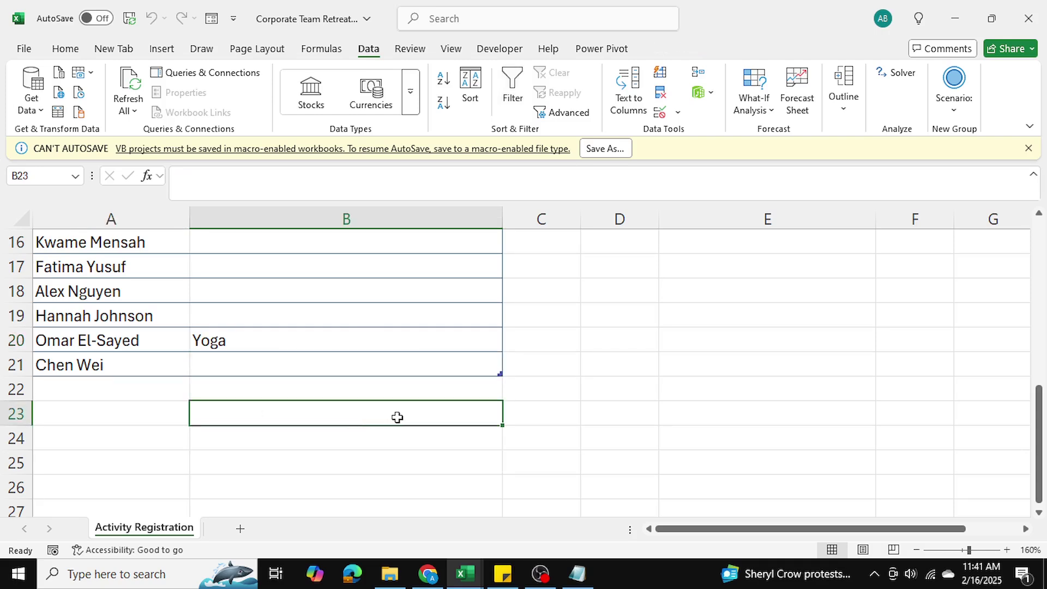
pyautogui.scroll(5, 591, 362)
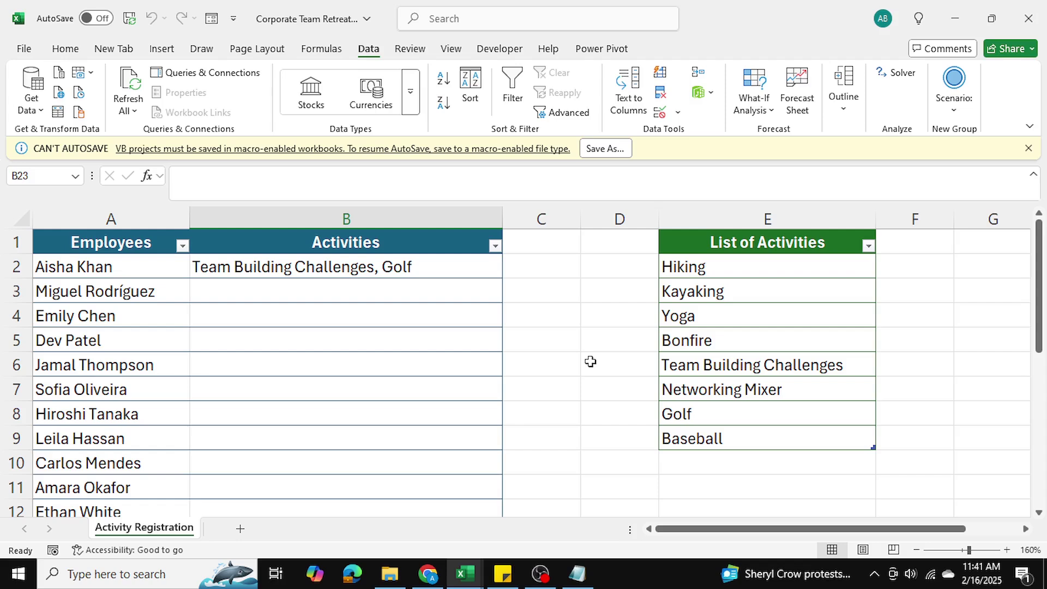